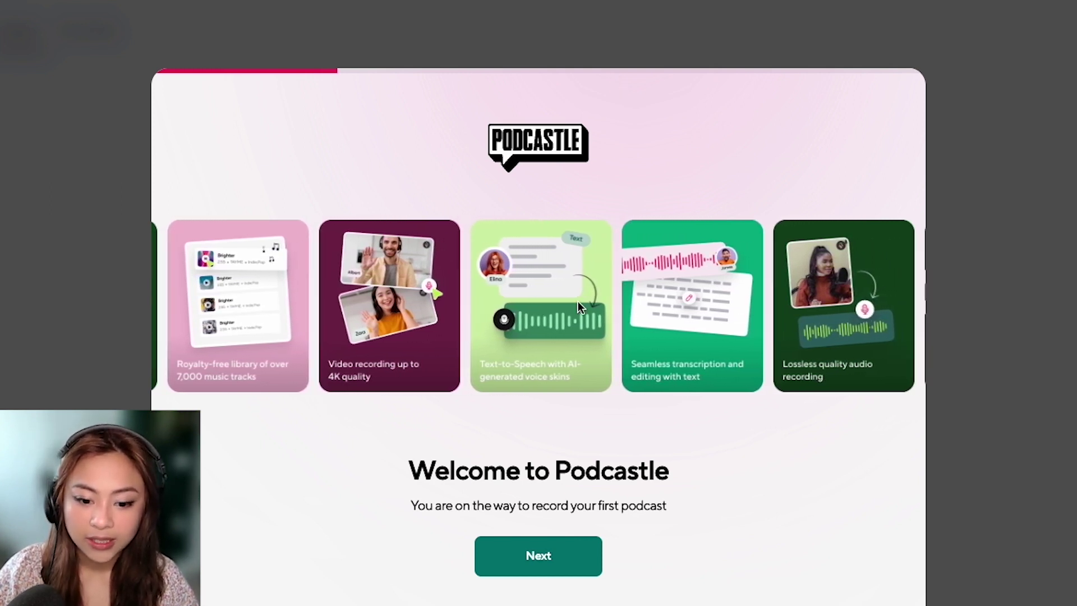
Answer onboarding as a podcaster who mainly edits audio, reaching the pricing plans.
{"action": "left_click", "coordinate": [539, 566]}
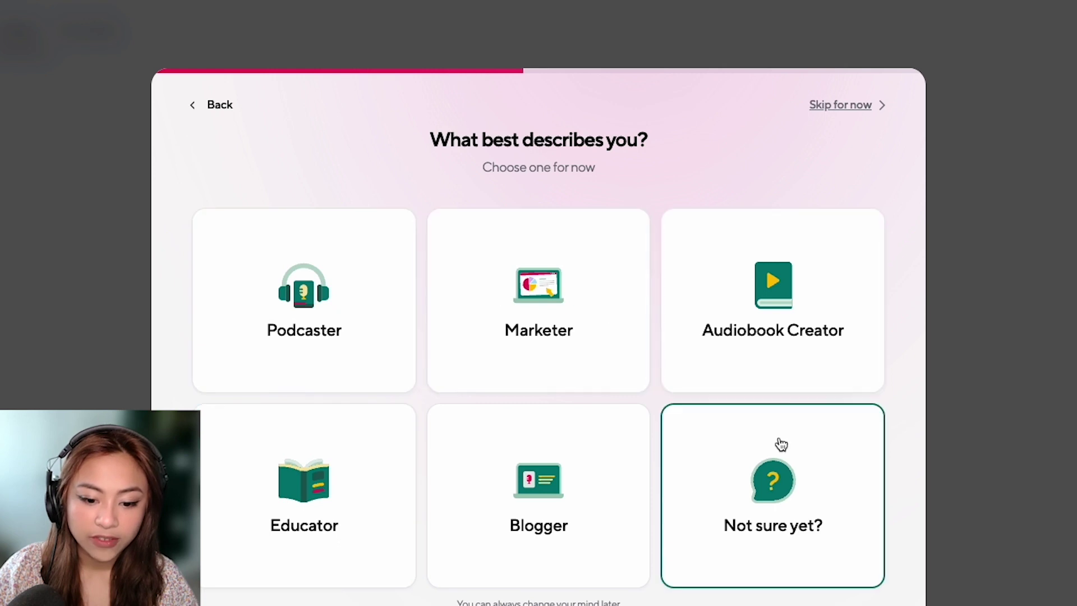
{"action": "left_click", "coordinate": [351, 275]}
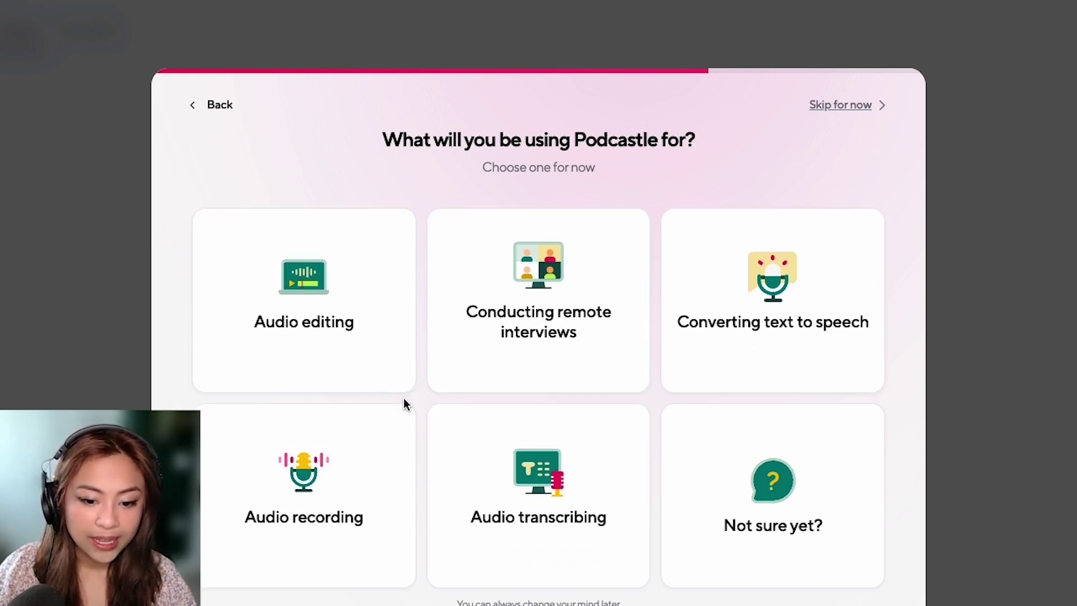
{"action": "left_click", "coordinate": [379, 371]}
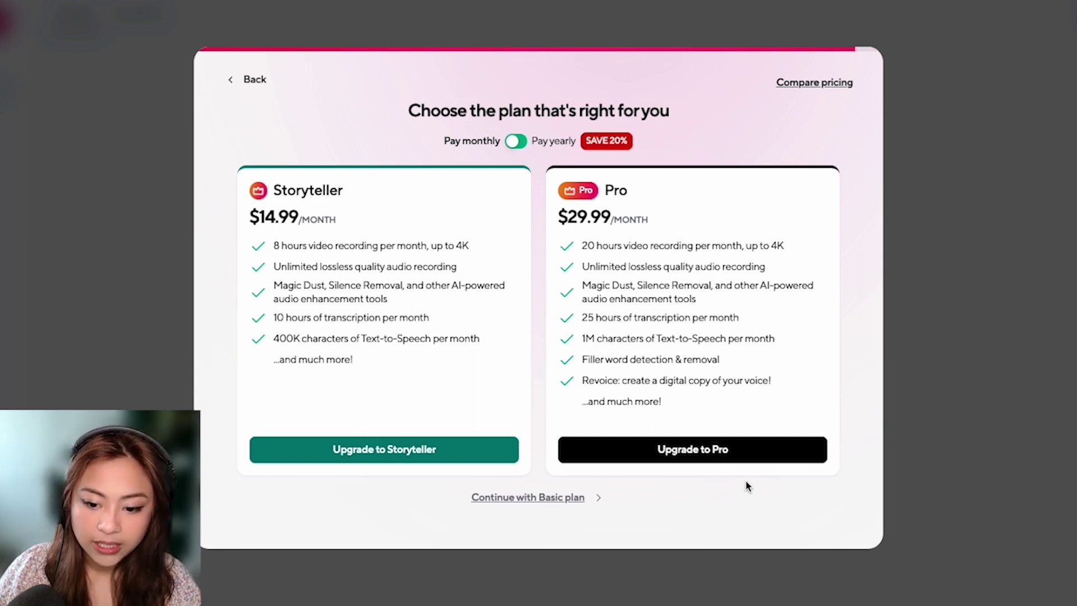
Begin the Pro plan upgrade paying by credit or debit card, entering the card number.
{"action": "left_click", "coordinate": [718, 447]}
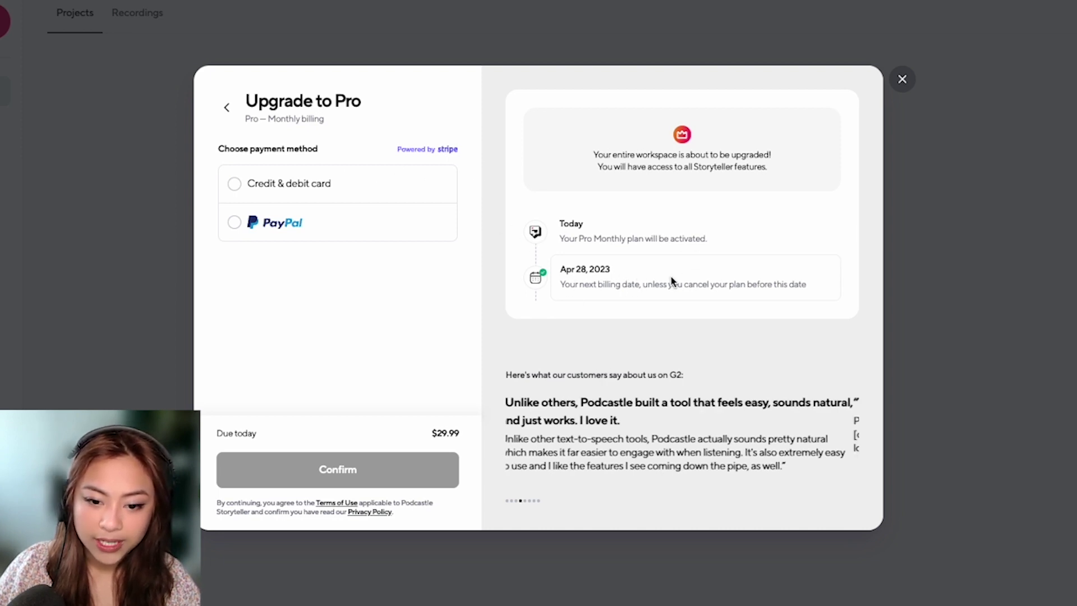
{"action": "left_click", "coordinate": [337, 191]}
{"action": "left_click", "coordinate": [334, 244]}
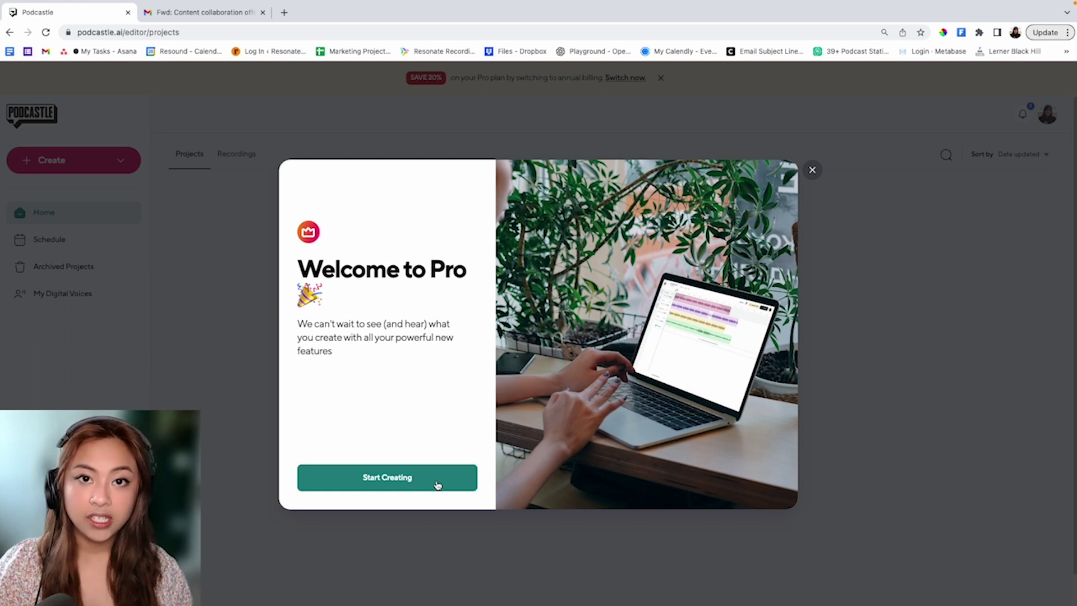
Create the first project and choose the Record option for it.
{"action": "left_click", "coordinate": [437, 485]}
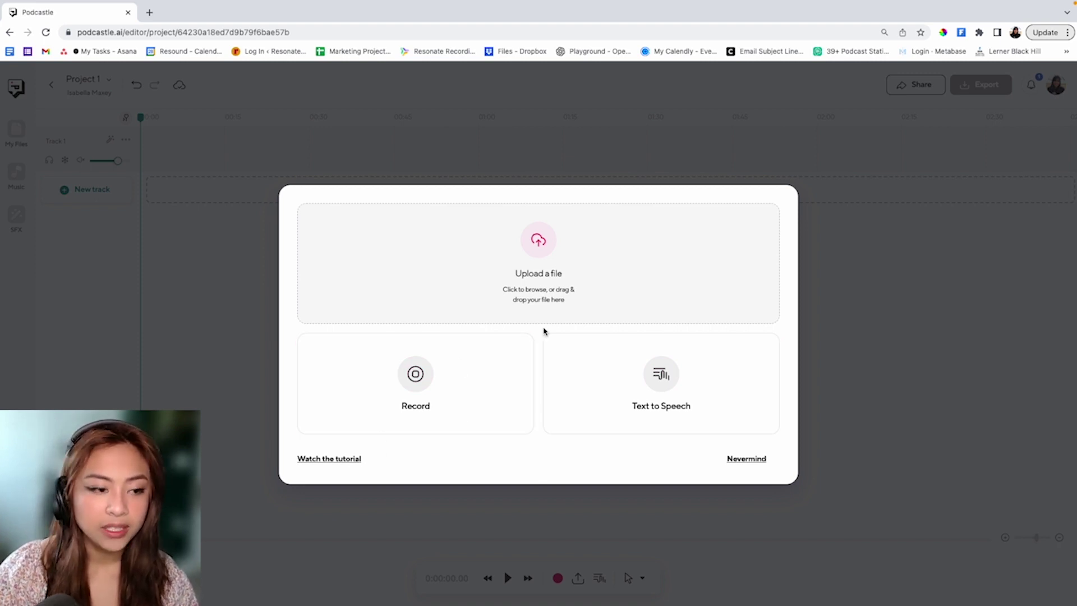
{"action": "left_click", "coordinate": [473, 372]}
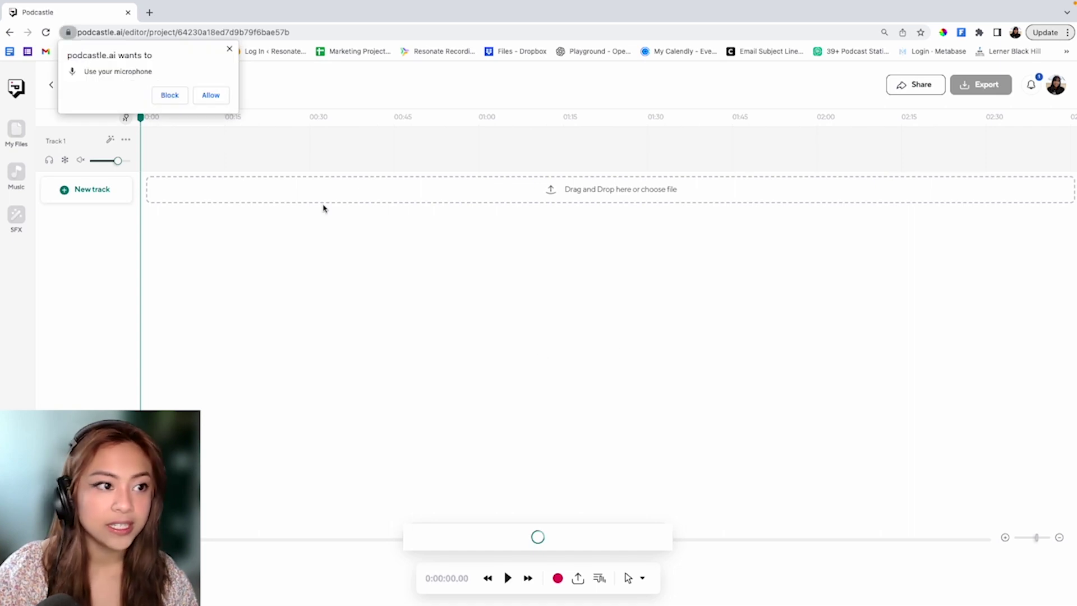
Allow microphone access and inspect the two-clip input channel options, then revert to one input.
{"action": "left_click", "coordinate": [204, 91]}
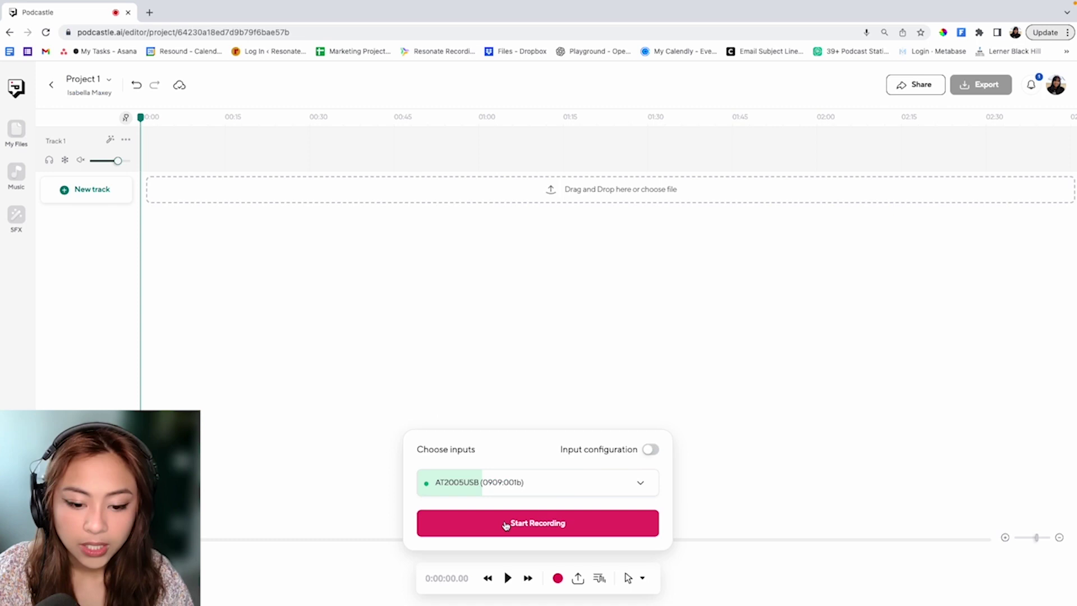
{"action": "left_click", "coordinate": [649, 449]}
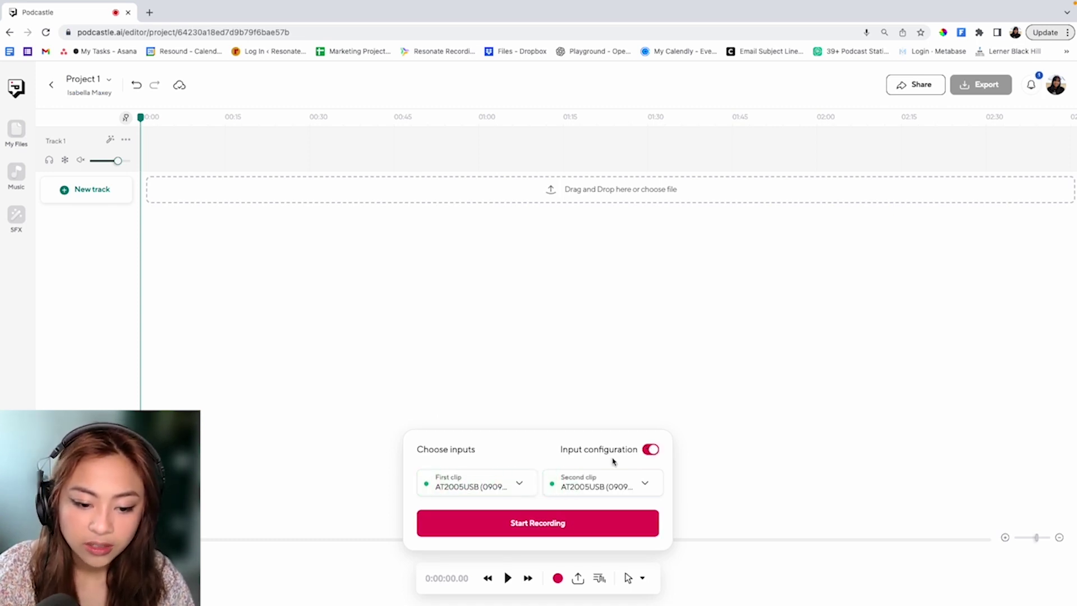
{"action": "left_click", "coordinate": [519, 485]}
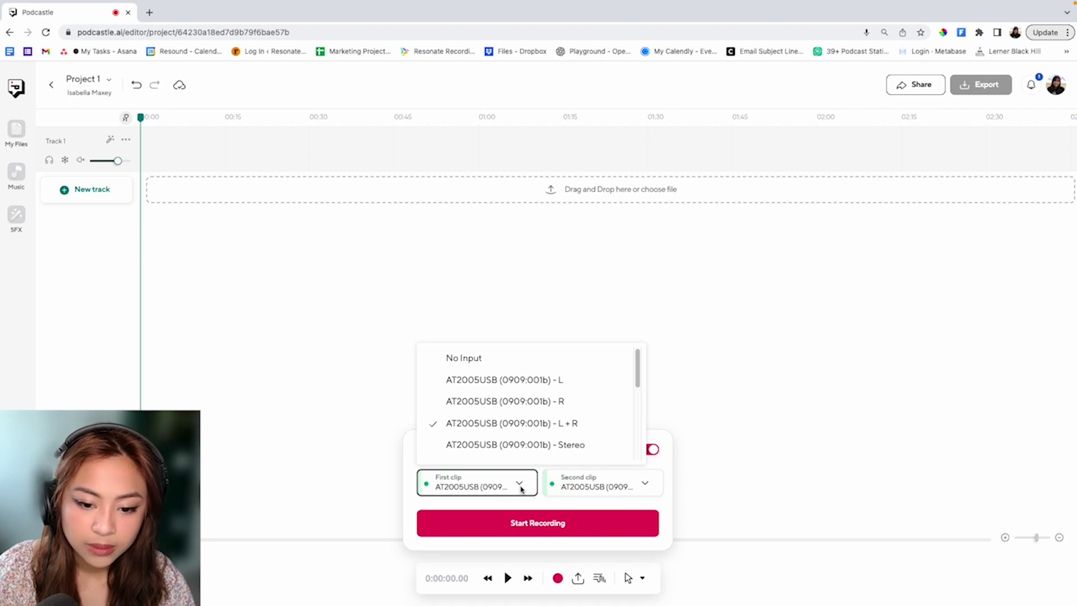
{"action": "left_click", "coordinate": [551, 487]}
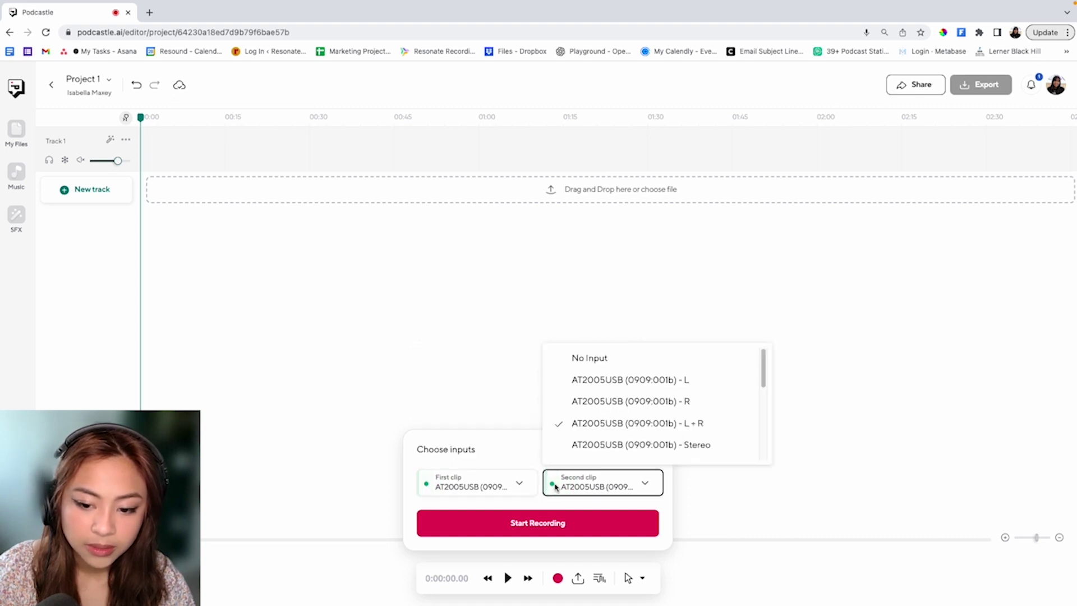
{"action": "left_click", "coordinate": [588, 425]}
{"action": "left_click", "coordinate": [652, 450]}
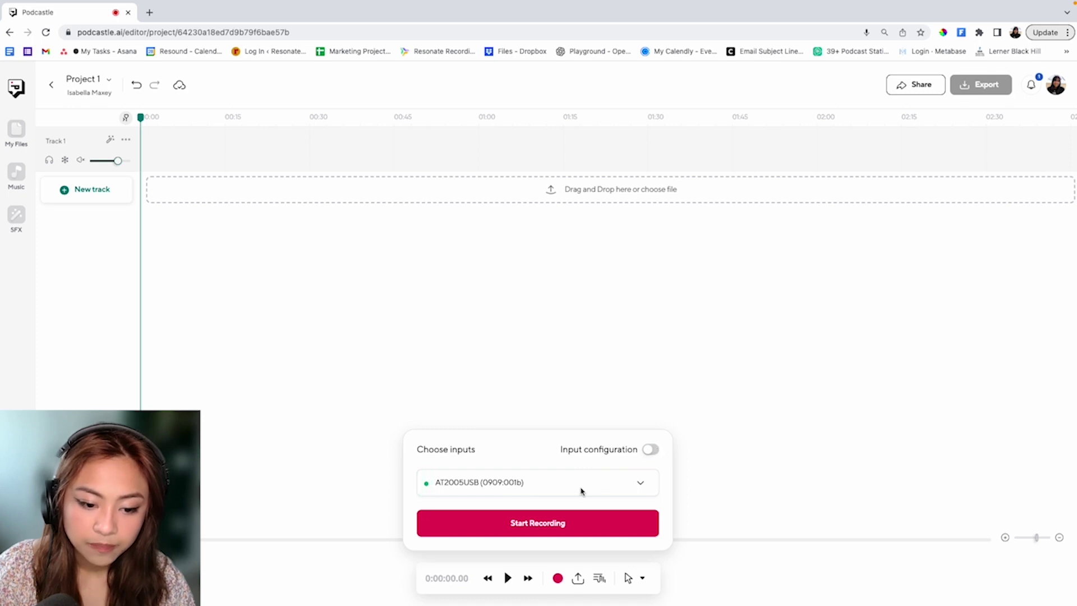
Keep L + R for the first clip, return to the single AT2005USB input, and start recording.
{"action": "left_click", "coordinate": [650, 449]}
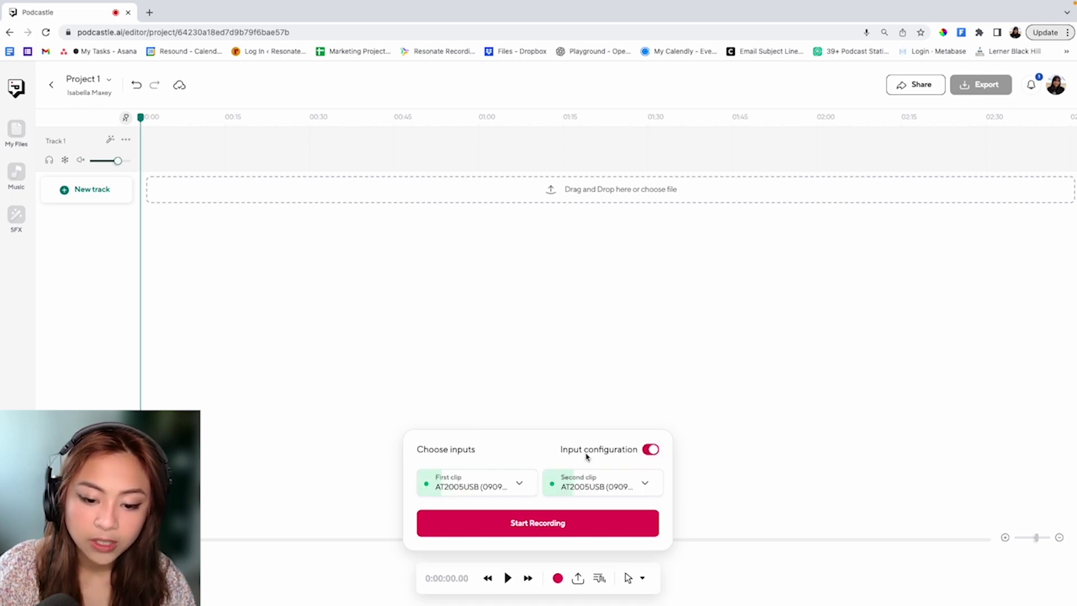
{"action": "left_click", "coordinate": [504, 489]}
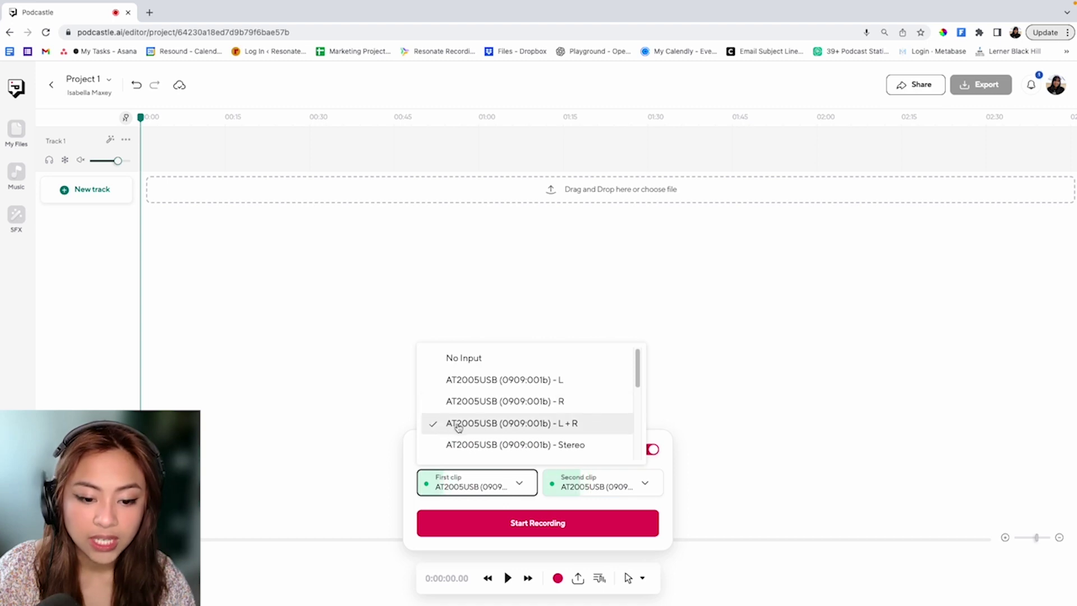
{"action": "left_click", "coordinate": [568, 429]}
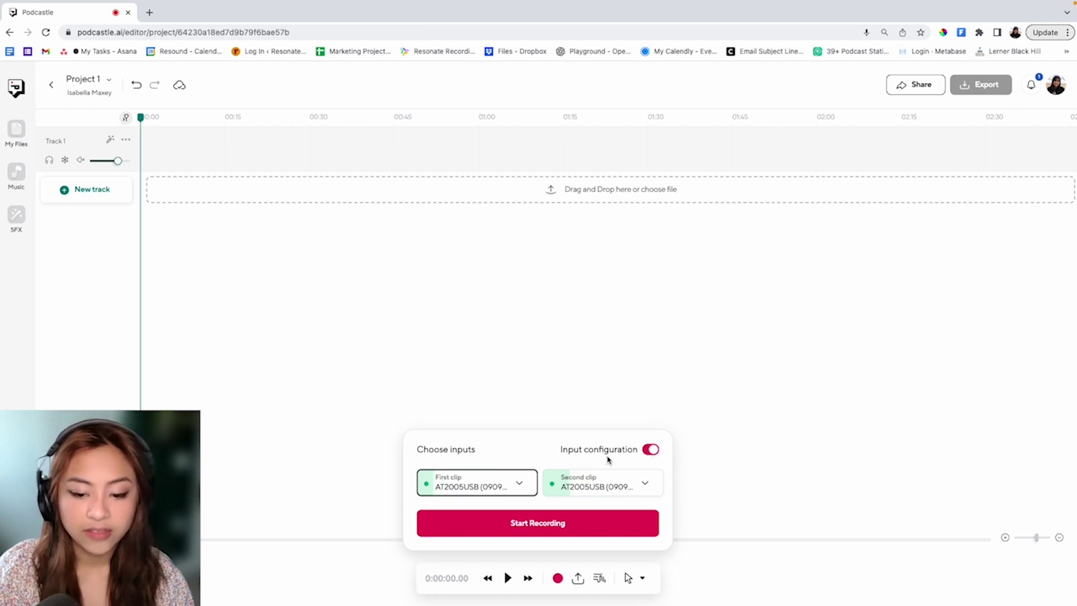
{"action": "left_click", "coordinate": [651, 456]}
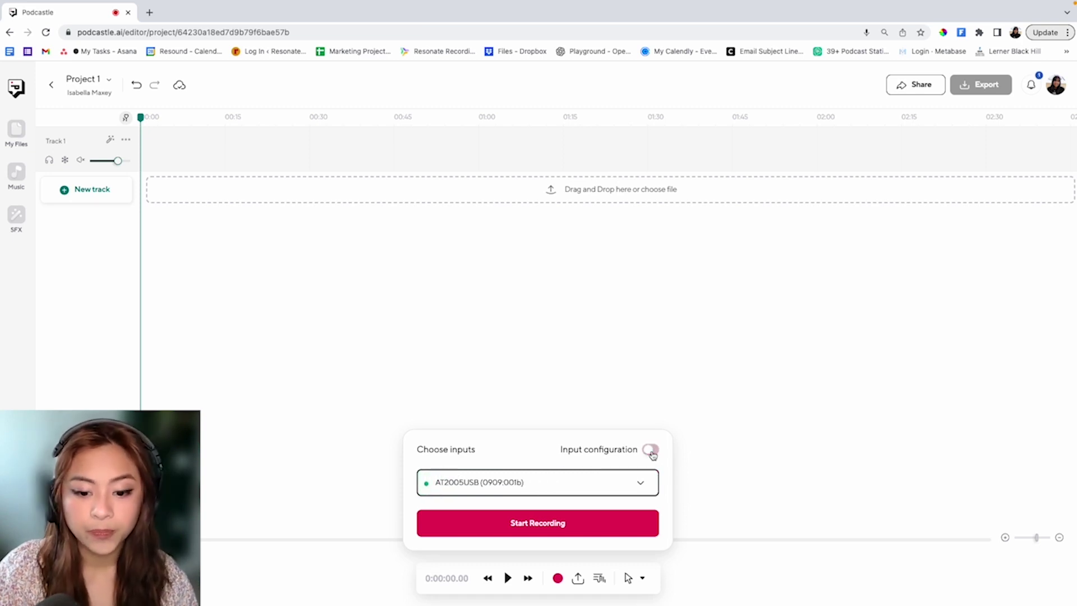
{"action": "left_click", "coordinate": [565, 523]}
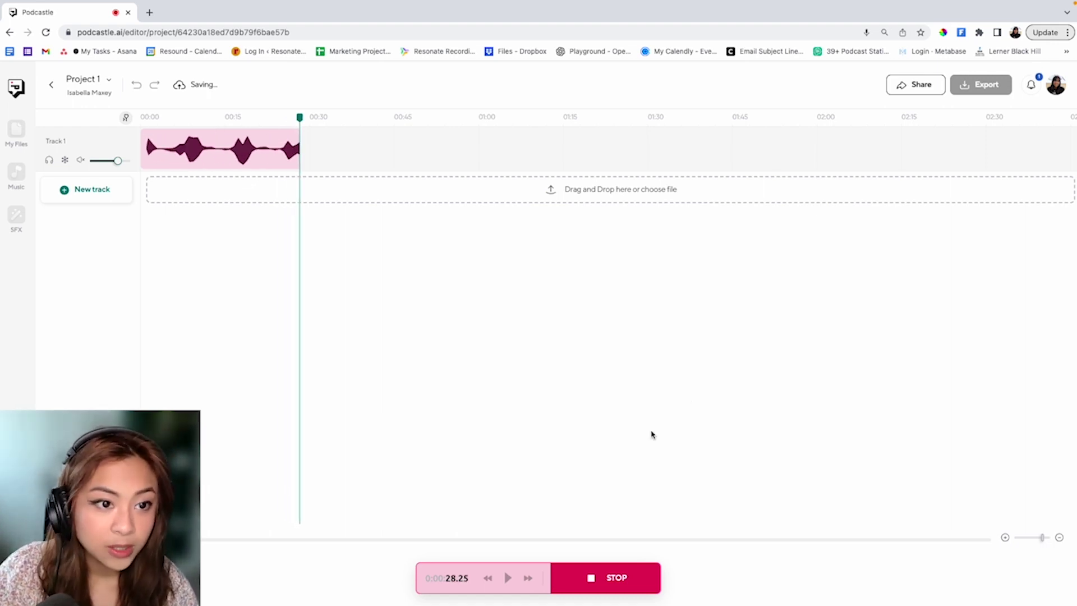
Stop the roughly 28-second voice take and play it back.
{"action": "key", "text": "space"}
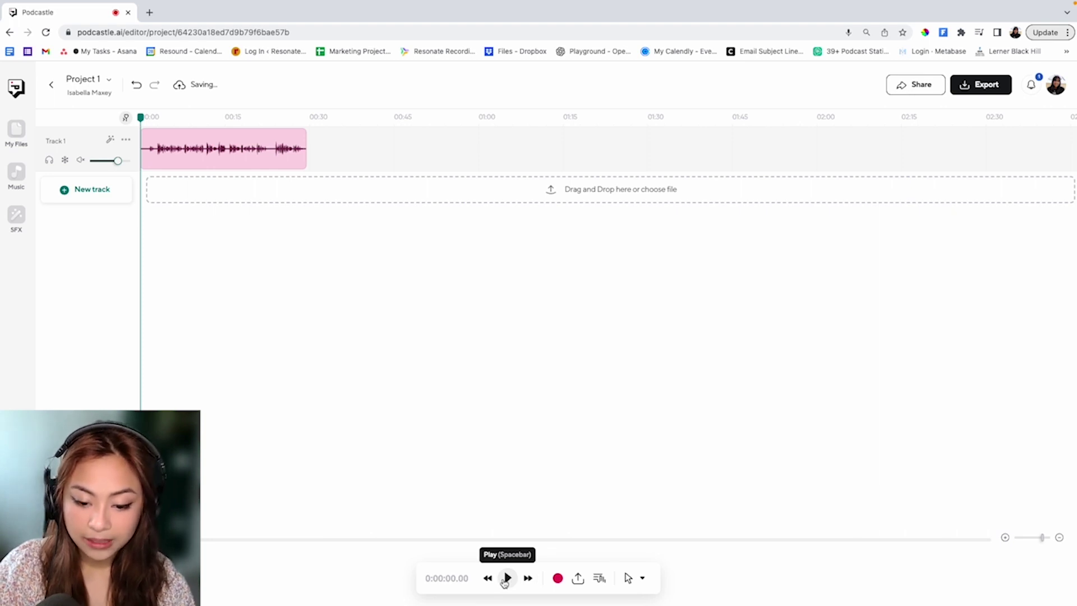
{"action": "left_click", "coordinate": [506, 579]}
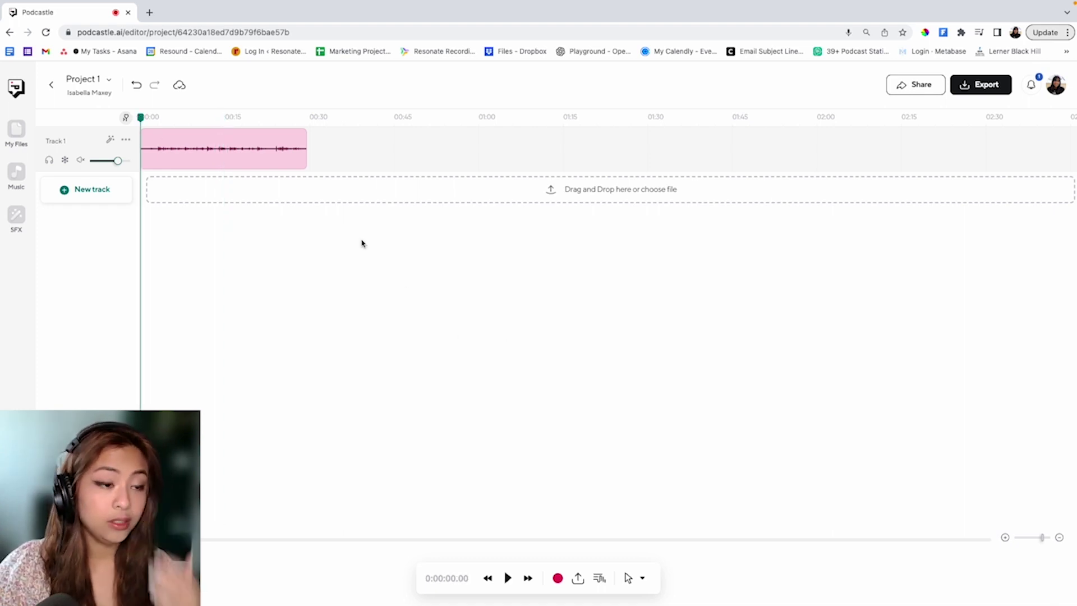
Open the Music library and try the 8-Bit and Xylophone / Mallets genre filters.
{"action": "left_click", "coordinate": [17, 174]}
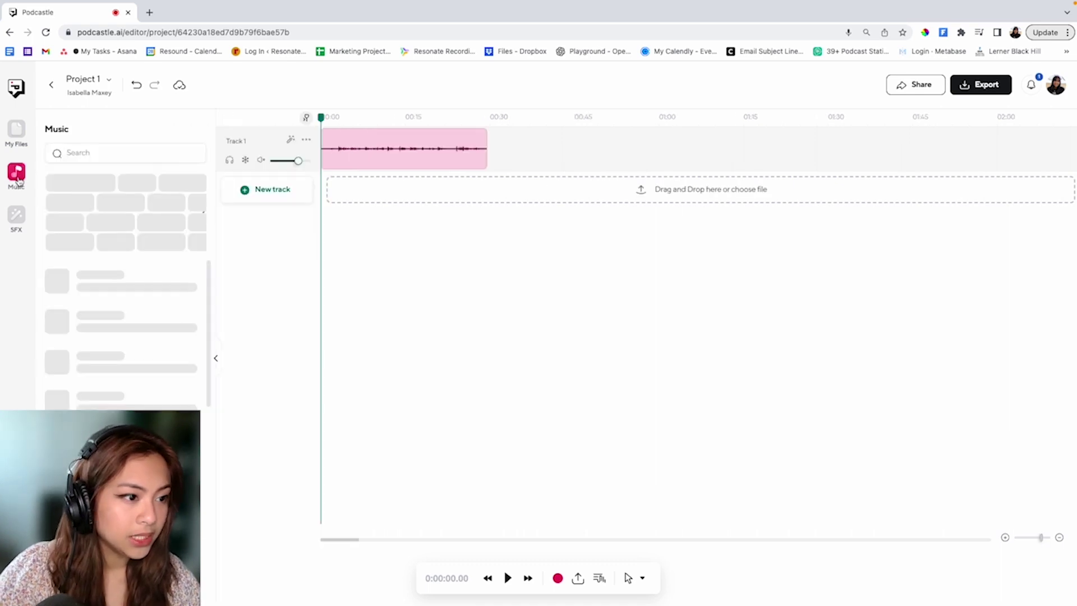
{"action": "left_click", "coordinate": [99, 147]}
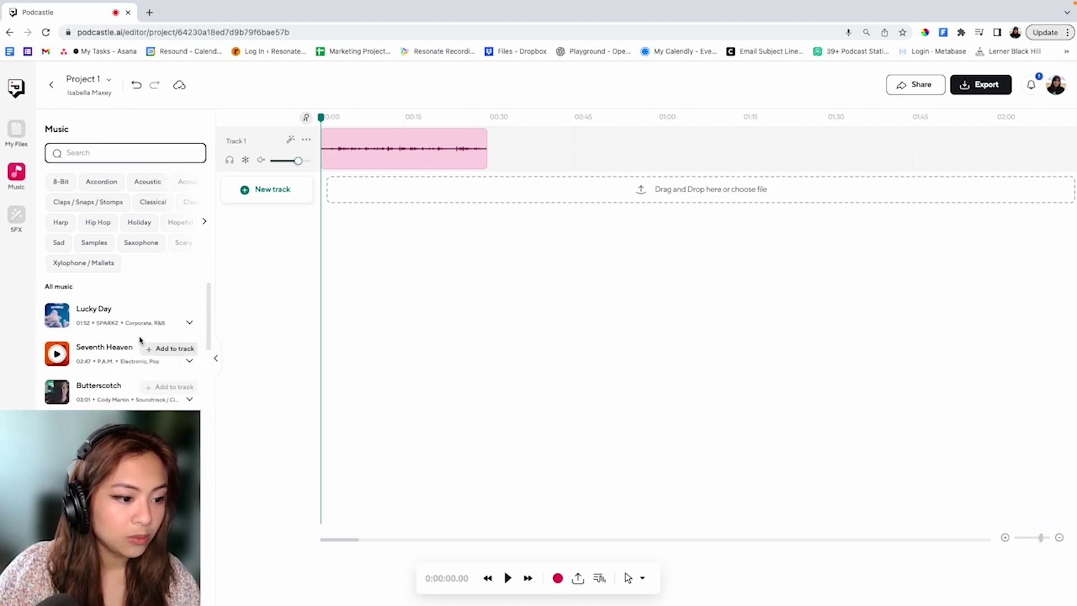
{"action": "scroll", "coordinate": [136, 385], "scroll_direction": "down", "scroll_amount": 10}
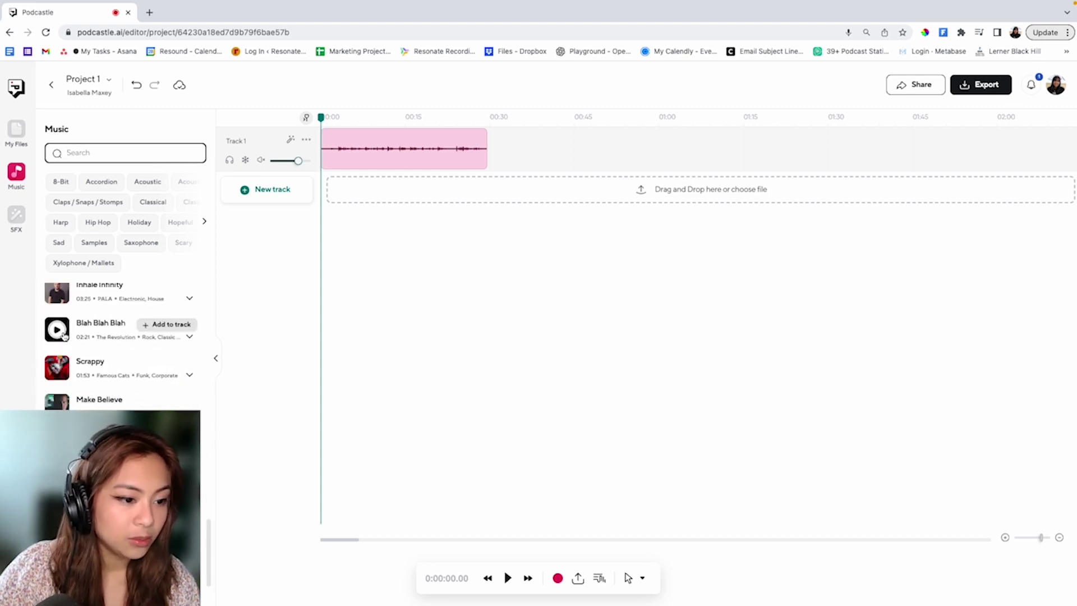
{"action": "left_click", "coordinate": [60, 181]}
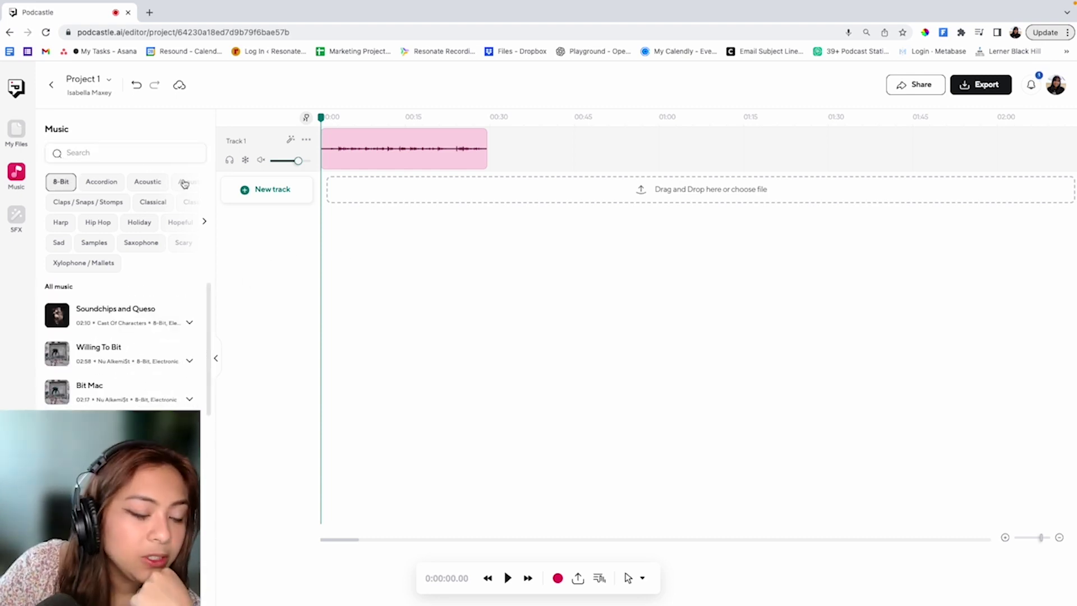
{"action": "left_click", "coordinate": [393, 139]}
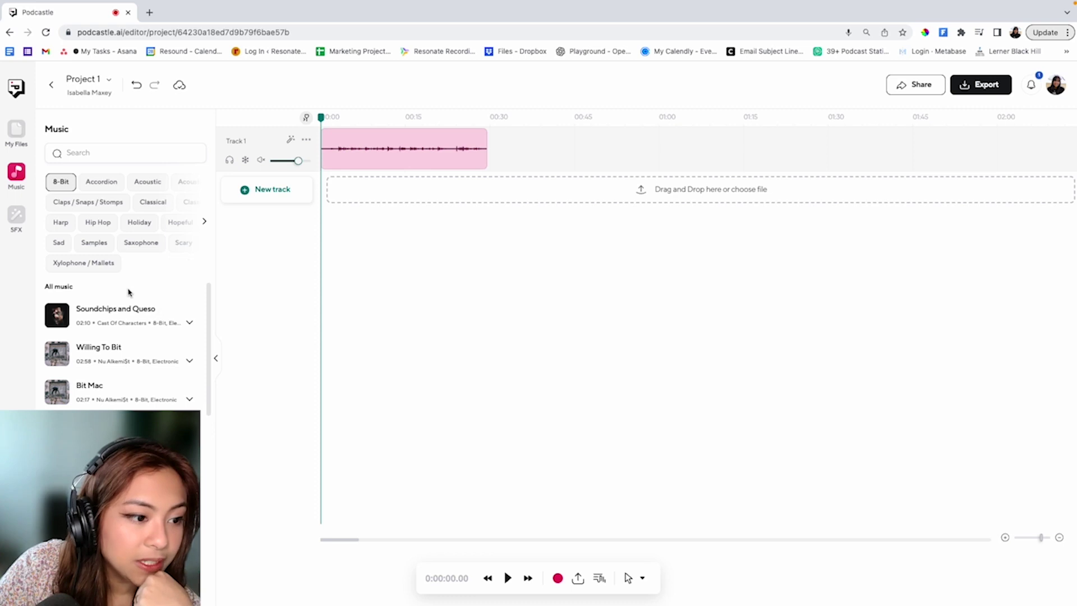
{"action": "left_click", "coordinate": [115, 263]}
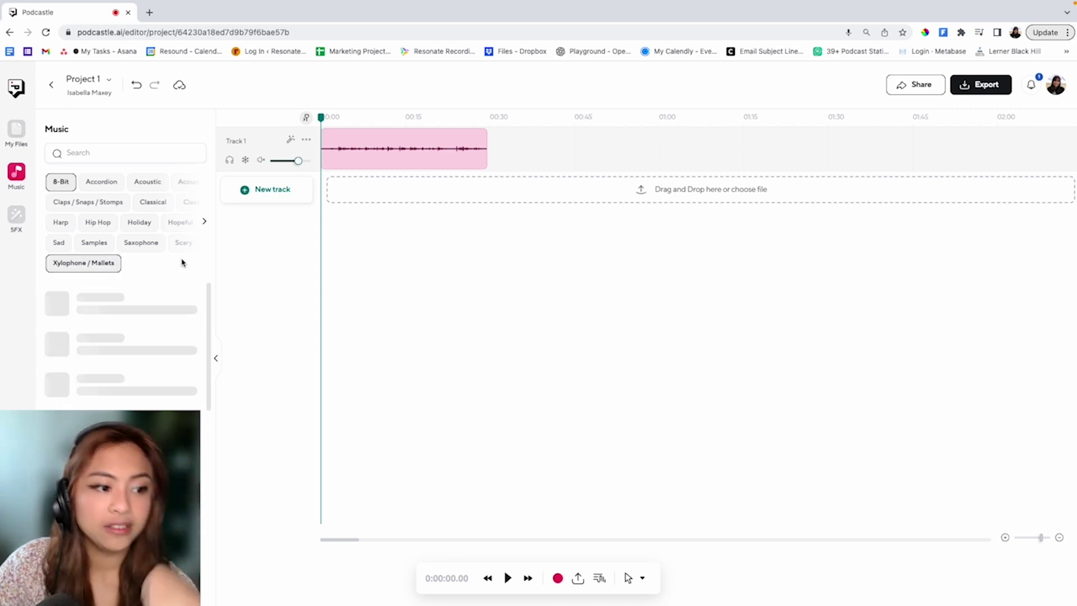
{"action": "left_click", "coordinate": [101, 265]}
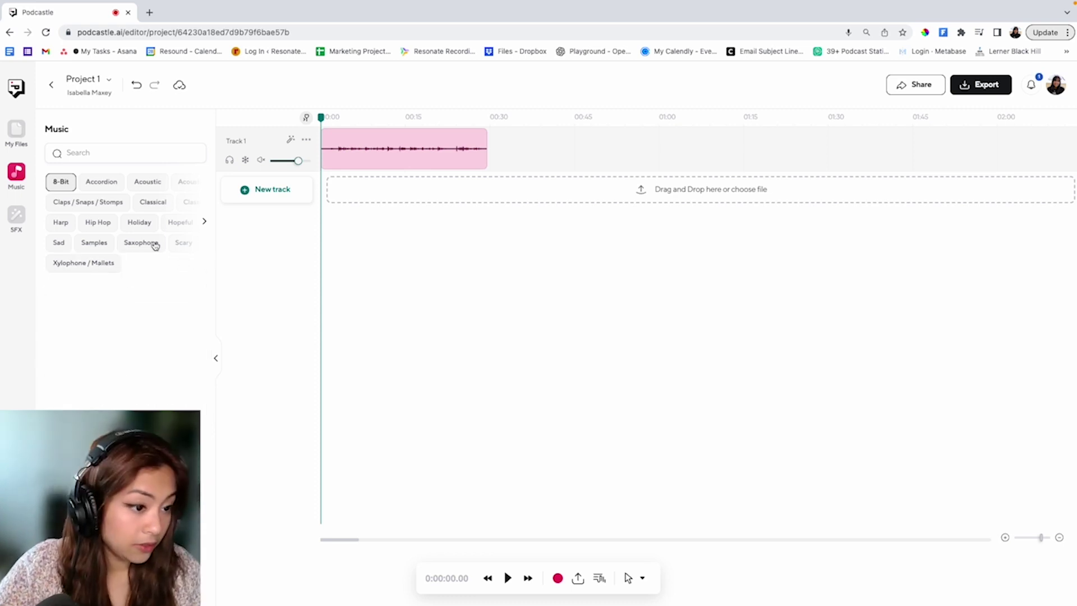
Show more genre categories, toggle several genre filters on, then clear them all.
{"action": "left_click", "coordinate": [204, 221]}
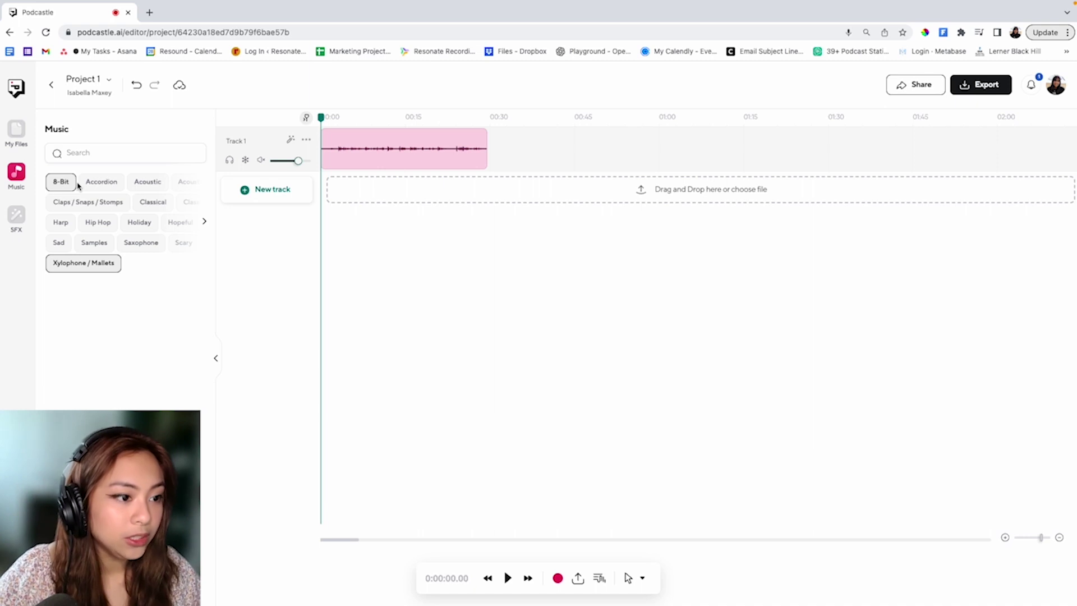
{"action": "left_click", "coordinate": [96, 185]}
{"action": "left_click", "coordinate": [109, 202]}
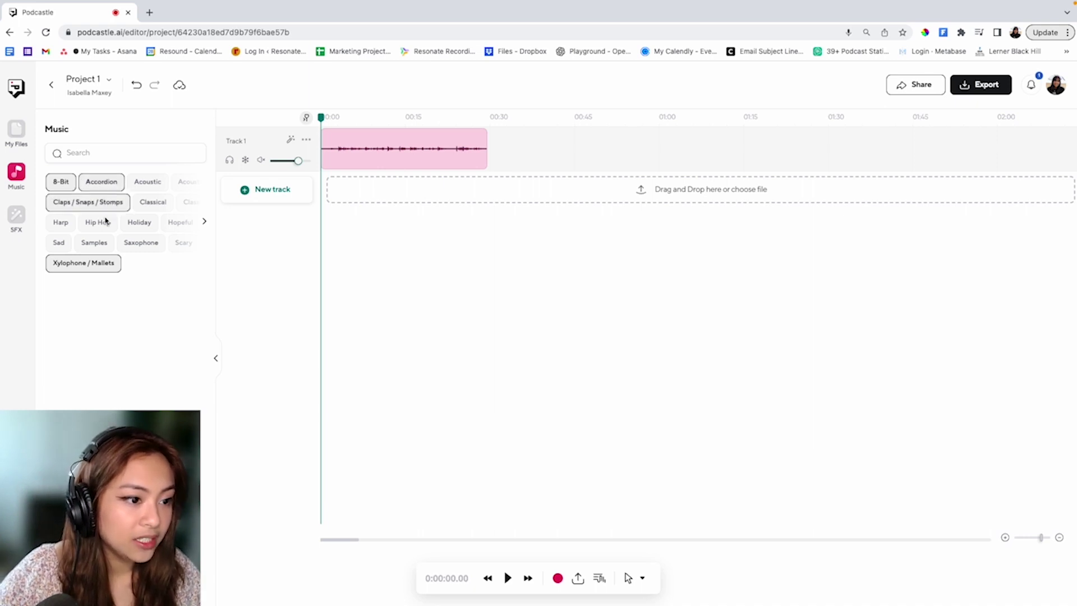
{"action": "left_click", "coordinate": [105, 223]}
{"action": "left_click", "coordinate": [131, 226]}
{"action": "left_click", "coordinate": [122, 245]}
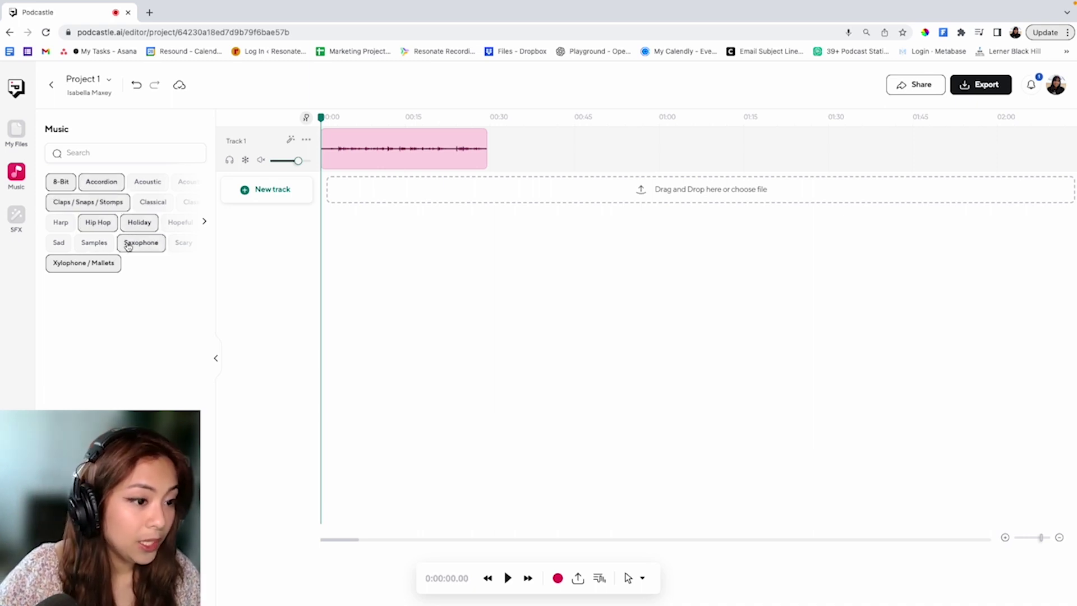
{"action": "left_click", "coordinate": [136, 243]}
{"action": "left_click", "coordinate": [137, 222]}
{"action": "left_click", "coordinate": [98, 222]}
{"action": "left_click", "coordinate": [93, 202]}
{"action": "left_click", "coordinate": [101, 181]}
{"action": "left_click", "coordinate": [60, 181]}
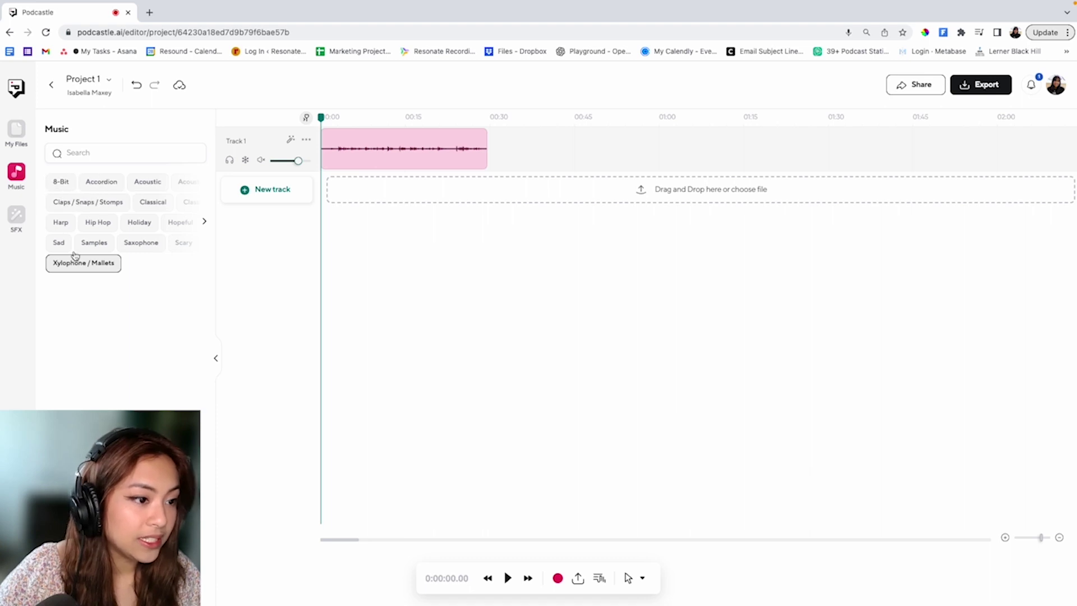
{"action": "left_click", "coordinate": [78, 263]}
Select only the Hip Hop and Holiday genre chips and browse the results.
{"action": "left_click", "coordinate": [106, 226]}
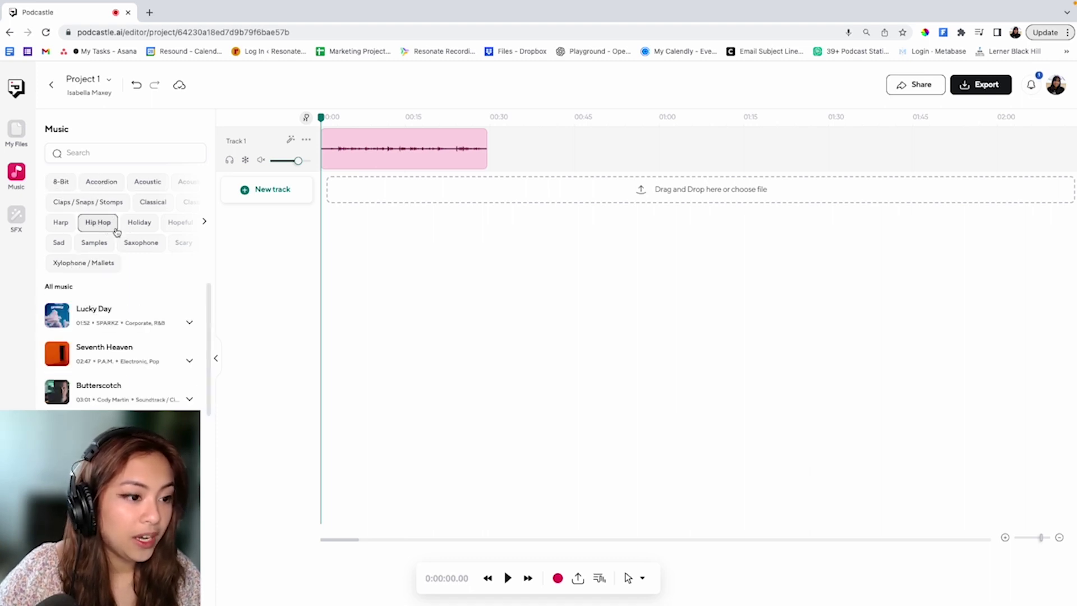
{"action": "left_click", "coordinate": [131, 228]}
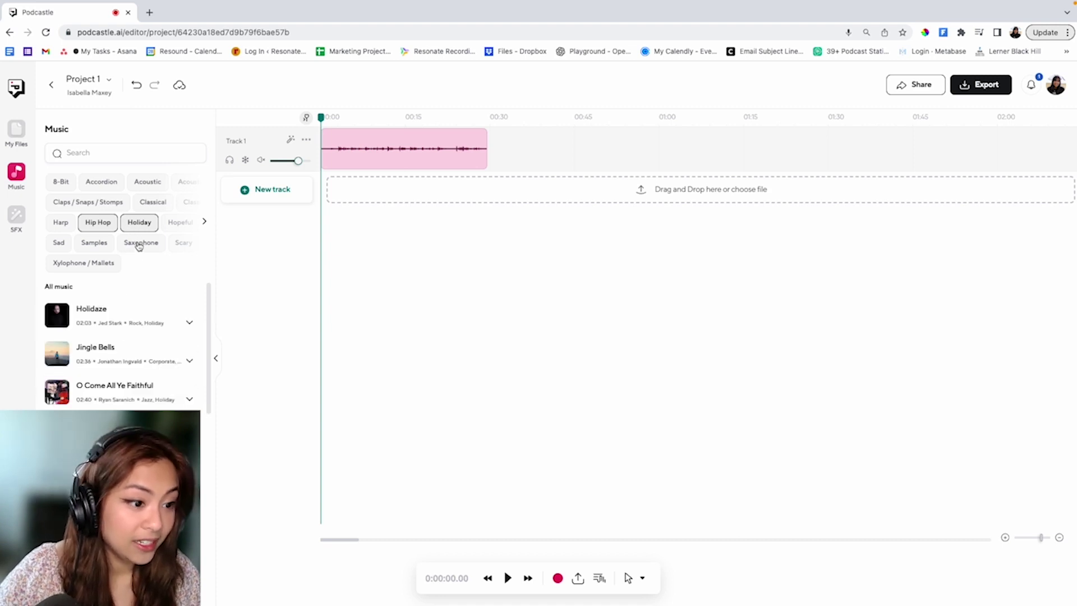
{"action": "scroll", "coordinate": [142, 367], "scroll_direction": "down", "scroll_amount": 4}
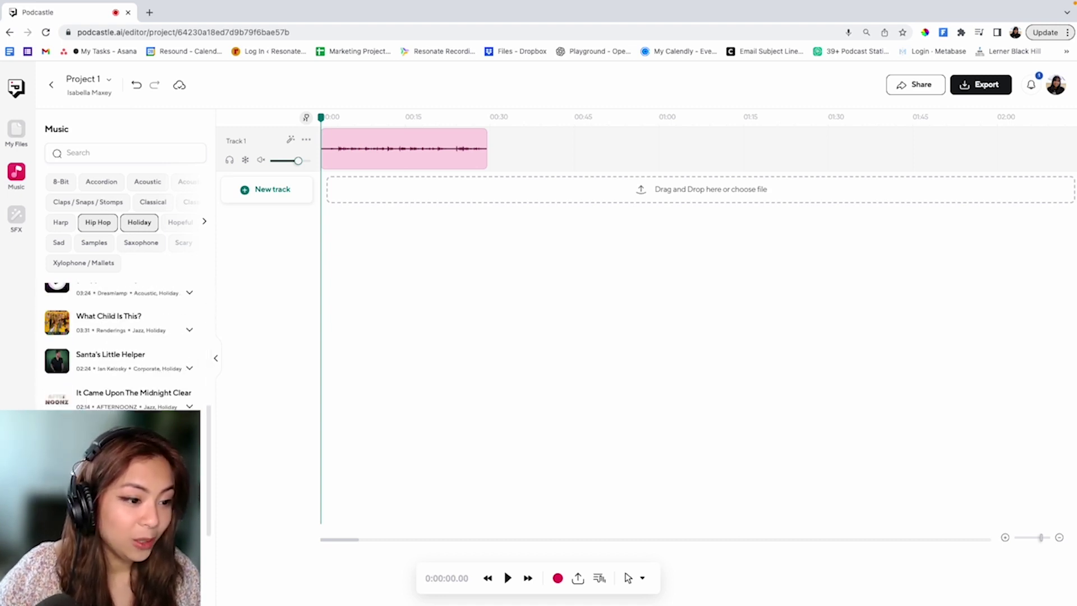
{"action": "scroll", "coordinate": [73, 348], "scroll_direction": "up", "scroll_amount": 4}
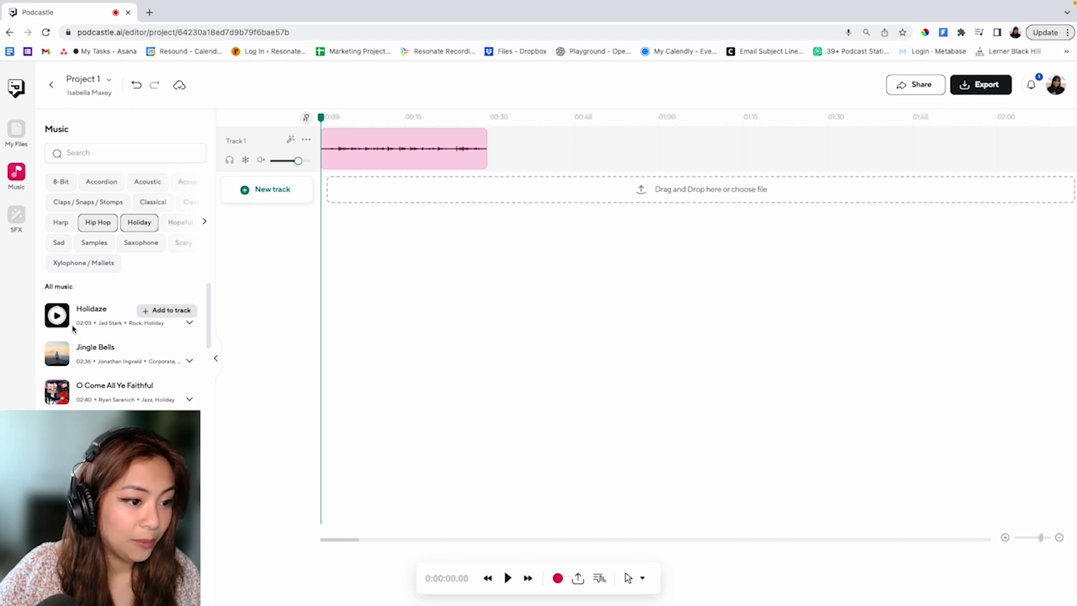
Preview Holidaze, then add Lemon Drop's Instrumental [Intro] version to Track 1.
{"action": "left_click", "coordinate": [56, 316]}
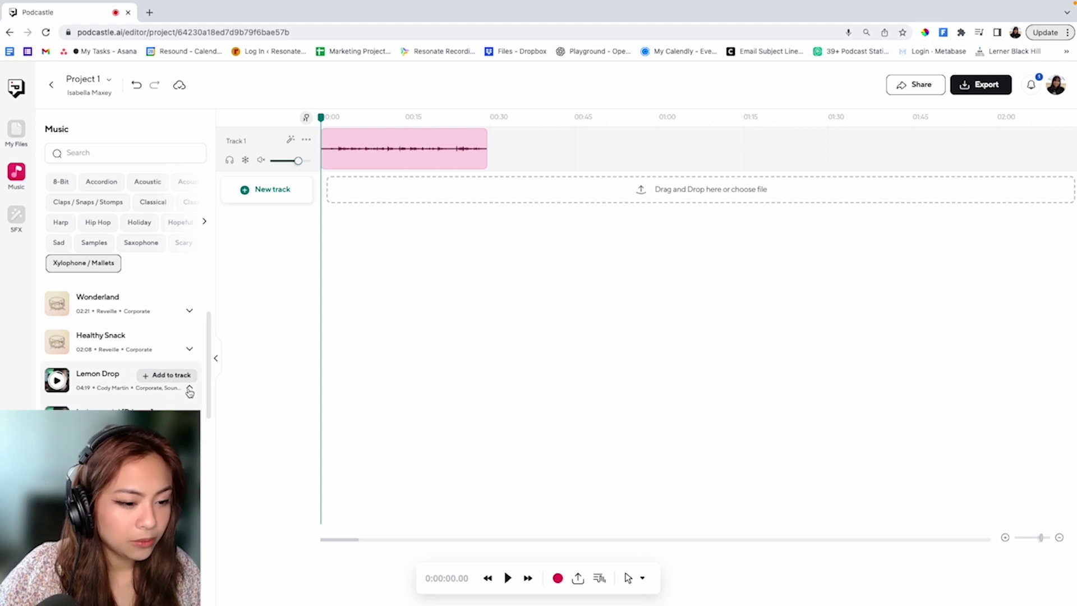
{"action": "scroll", "coordinate": [124, 358], "scroll_direction": "down", "scroll_amount": 1}
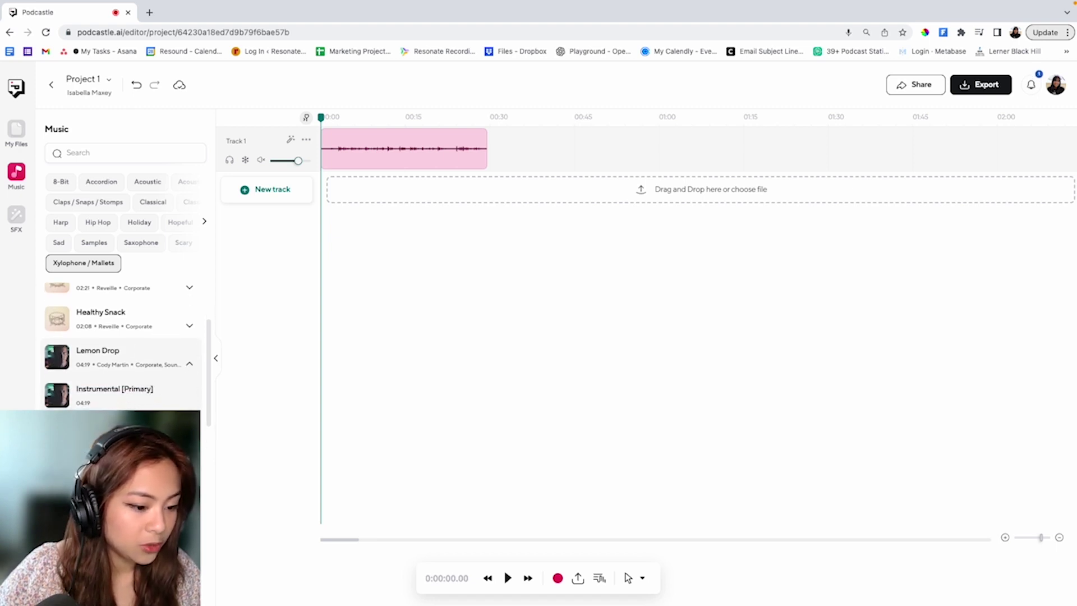
{"action": "scroll", "coordinate": [114, 396], "scroll_direction": "down", "scroll_amount": 1}
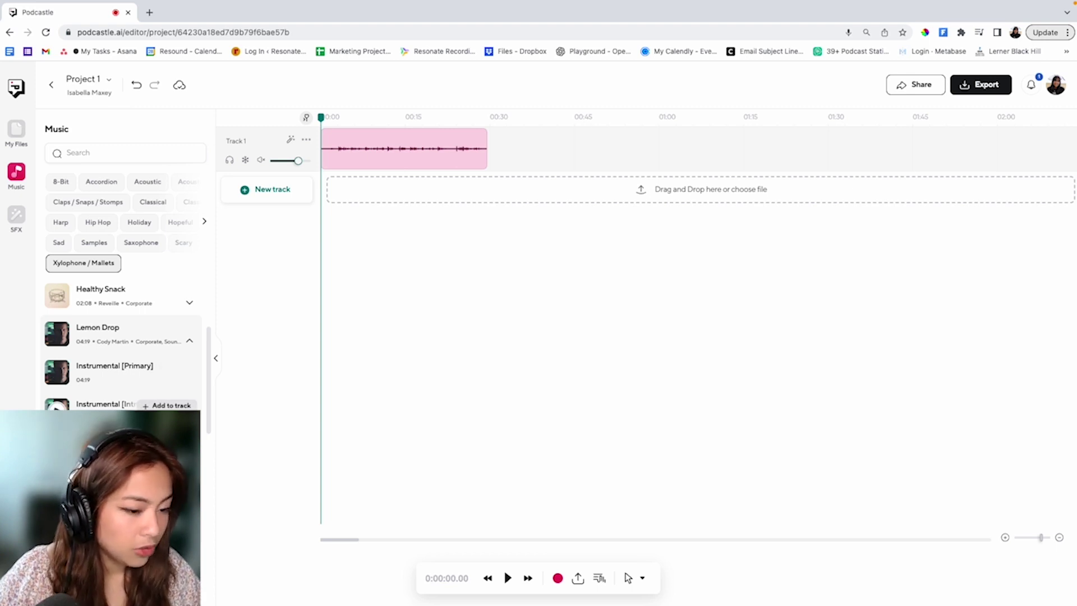
{"action": "left_click", "coordinate": [143, 405]}
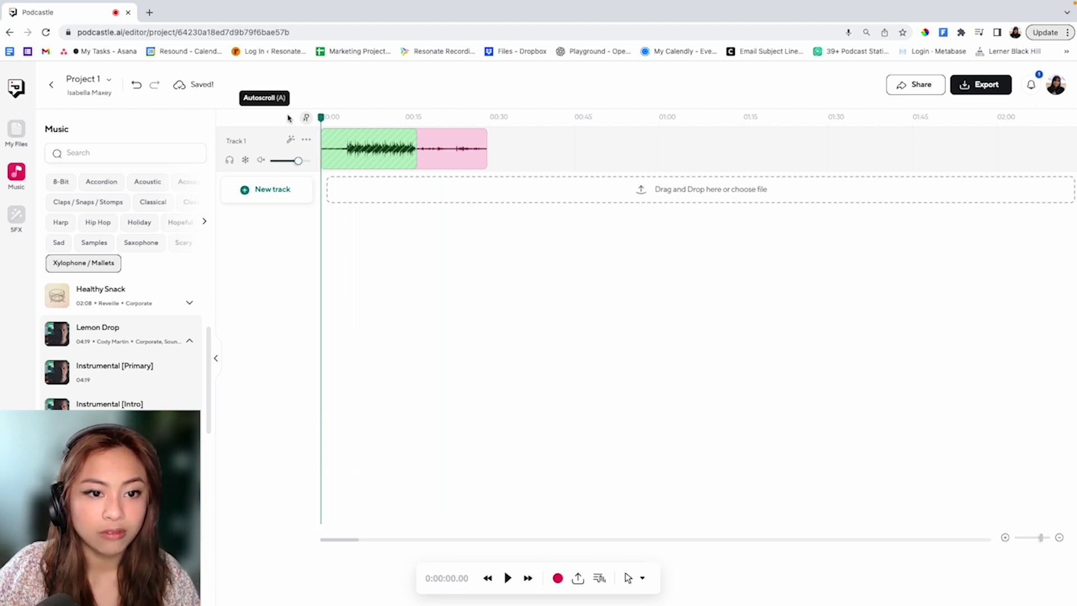
Play Track 1 from about 3 seconds to hear the intro music, then pause.
{"action": "left_click", "coordinate": [439, 145]}
{"action": "left_click", "coordinate": [369, 149]}
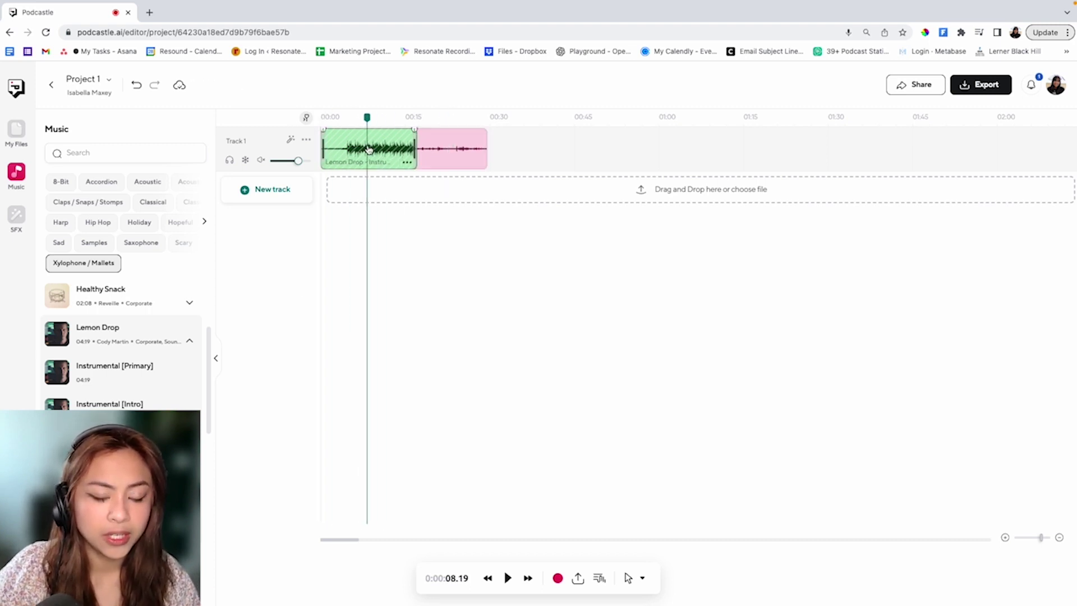
{"action": "left_click", "coordinate": [339, 118]}
{"action": "key", "text": "space"}
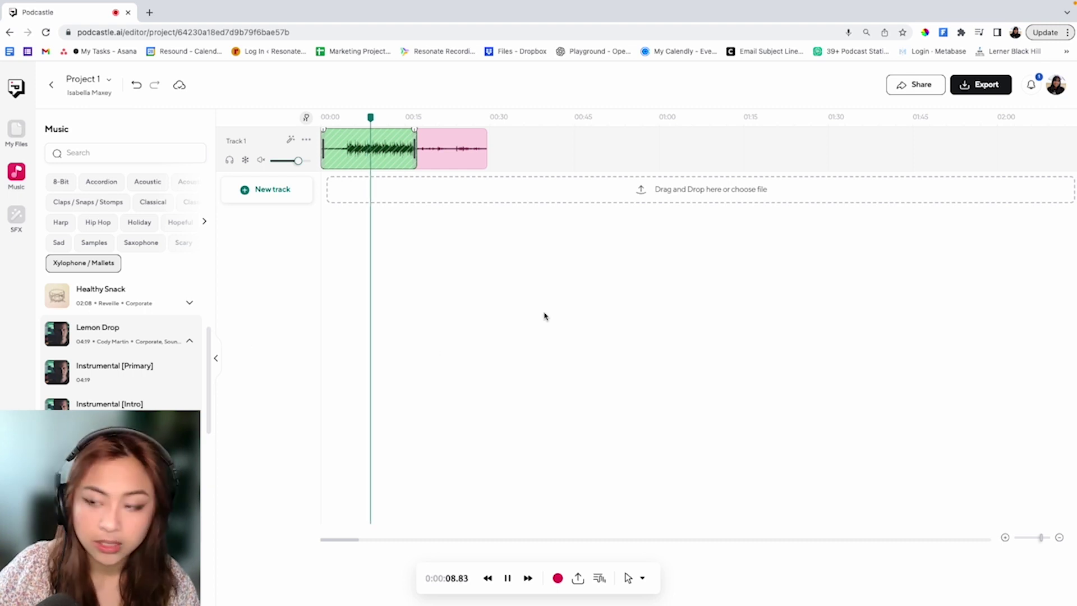
{"action": "key", "text": "space"}
Inspect the Lemon Drop clip's actions and settings menu, then dismiss it.
{"action": "right_click", "coordinate": [409, 164]}
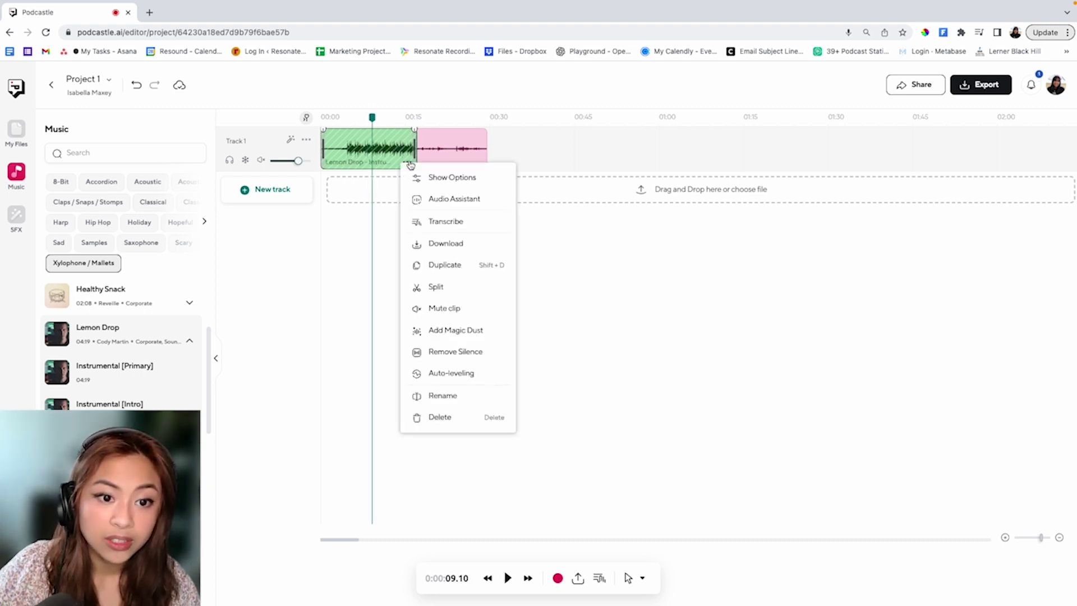
{"action": "left_click", "coordinate": [429, 176]}
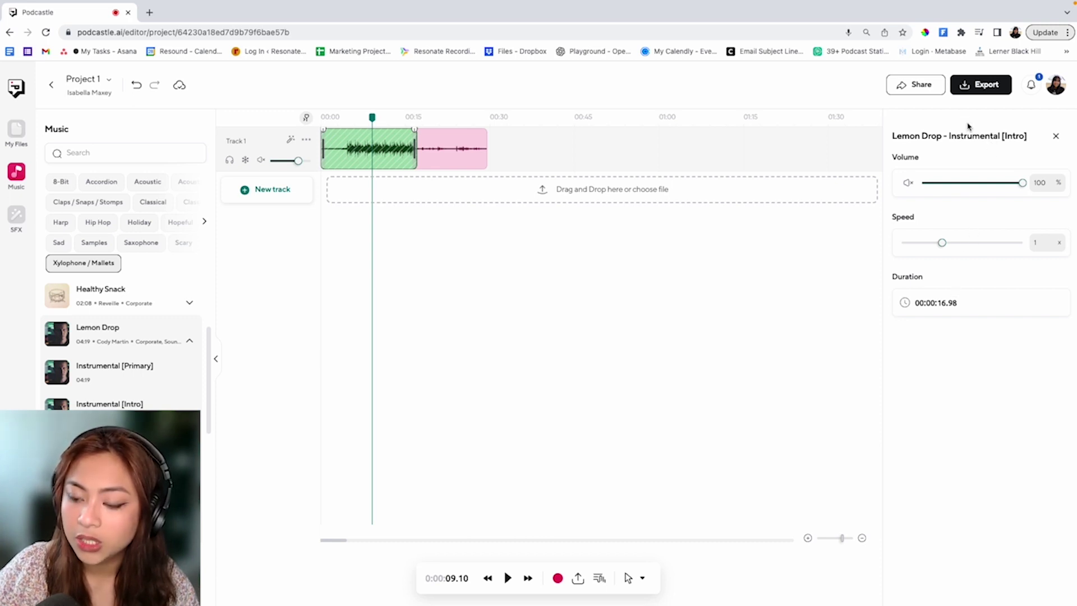
{"action": "left_click", "coordinate": [409, 164]}
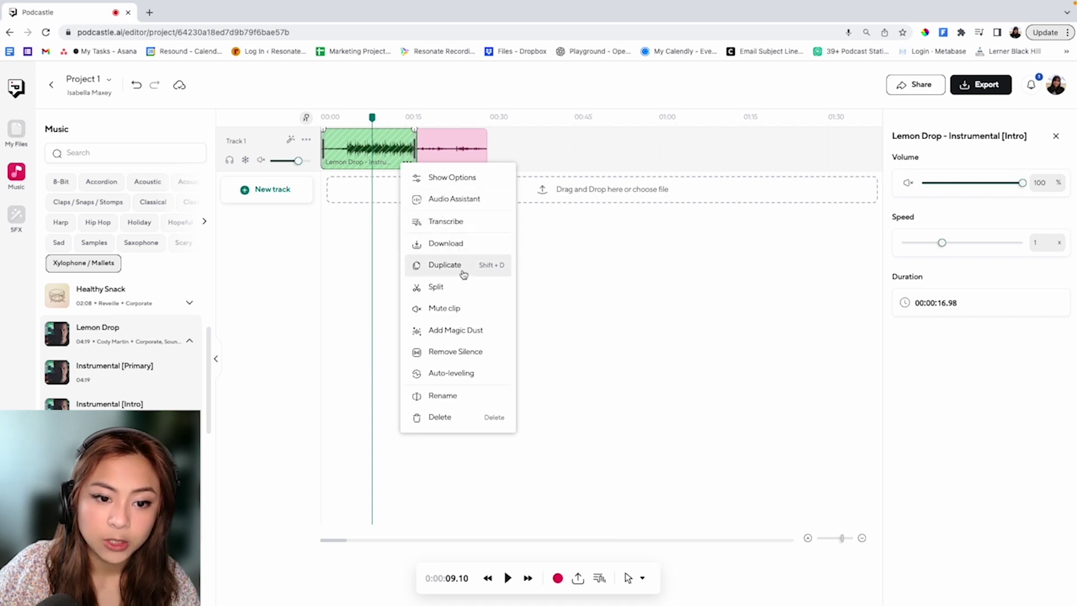
{"action": "left_click", "coordinate": [568, 241]}
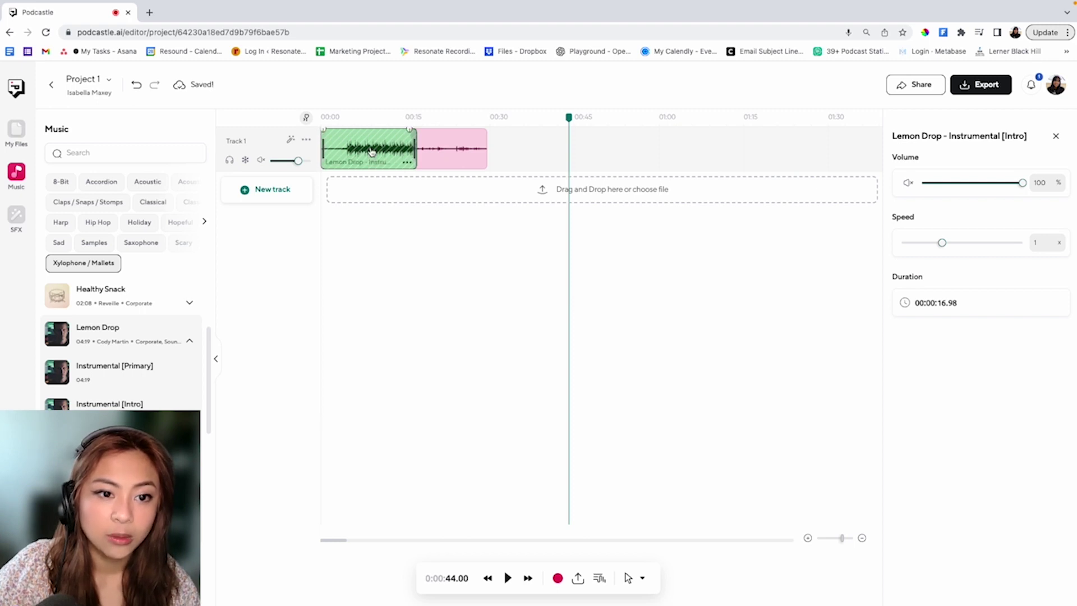
Delete the Lemon Drop intro clip and add an empty Track 2.
{"action": "key", "text": "Delete"}
{"action": "left_click", "coordinate": [317, 117]}
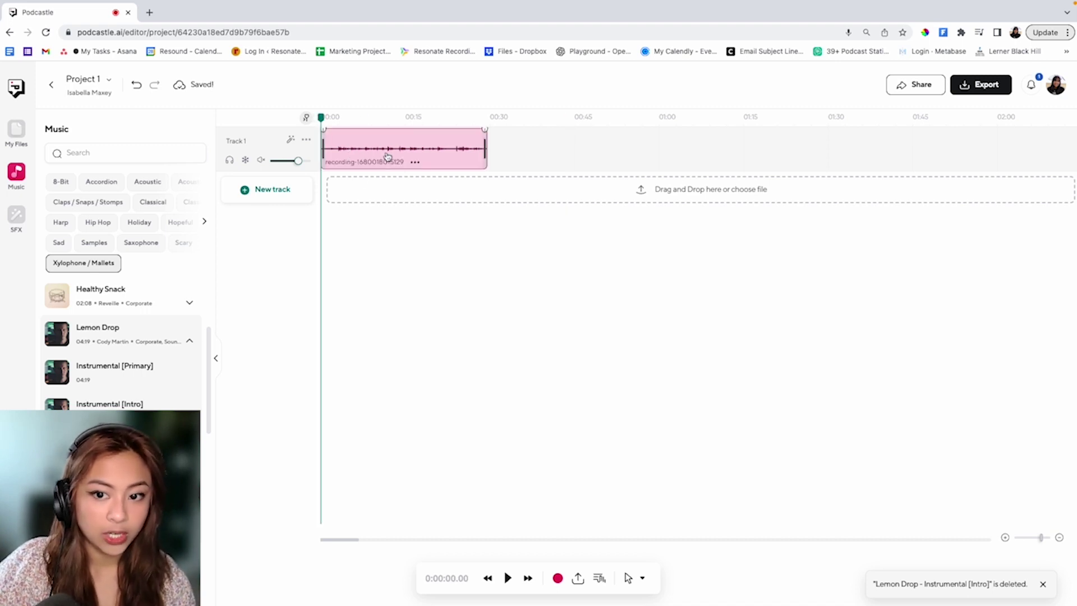
{"action": "left_click", "coordinate": [293, 195]}
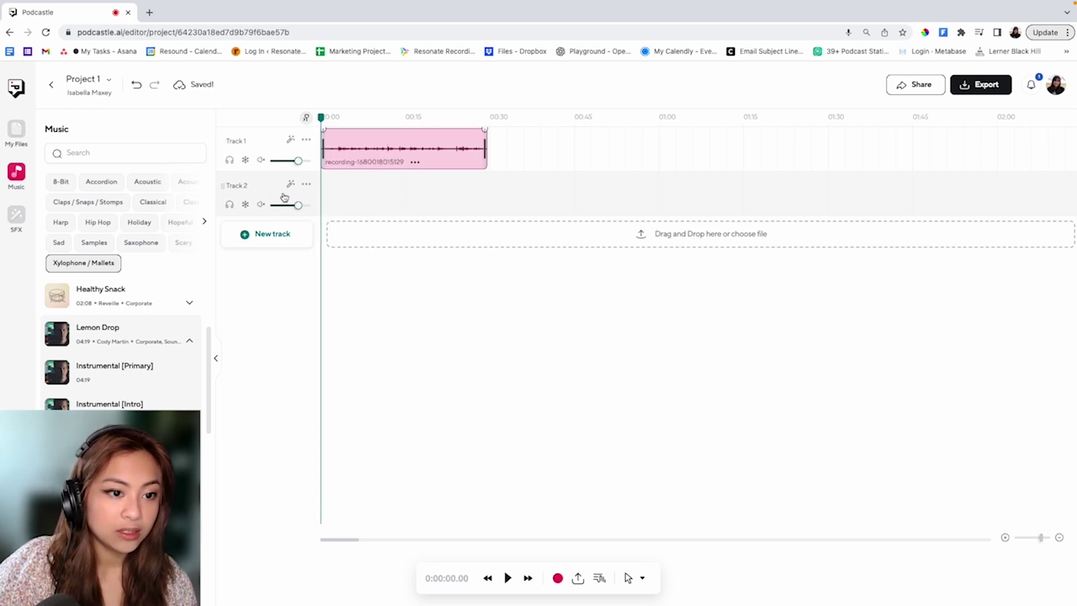
Put Lemon Drop Instrumental [Primary] on Track 2 and preview both tracks from about 3 seconds.
{"action": "mouse_move", "coordinate": [66, 383]}
{"action": "left_click", "coordinate": [163, 368]}
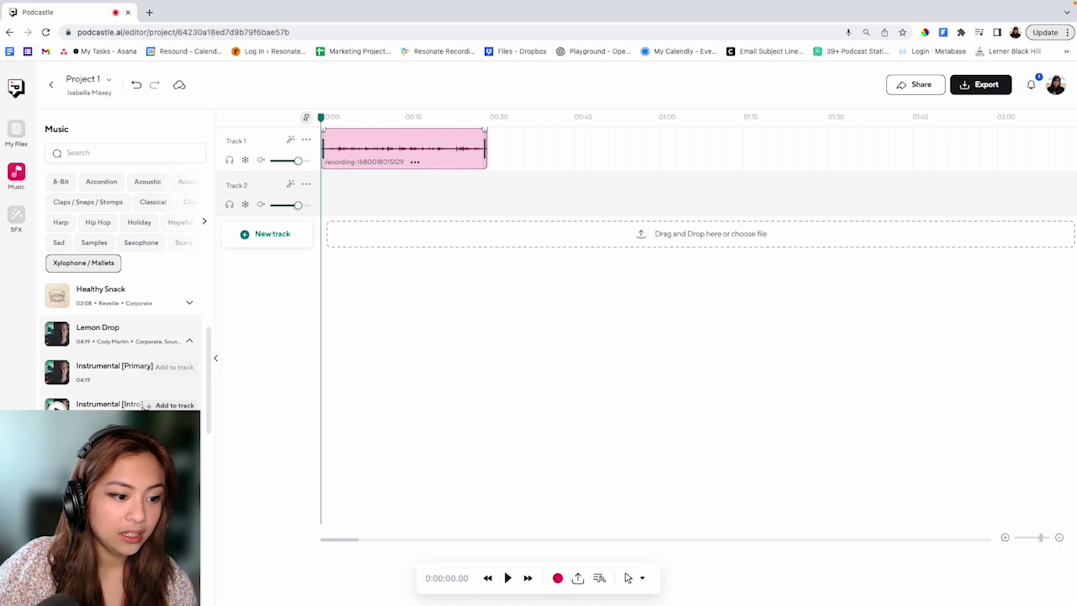
{"action": "left_click", "coordinate": [337, 118]}
{"action": "key", "text": "space"}
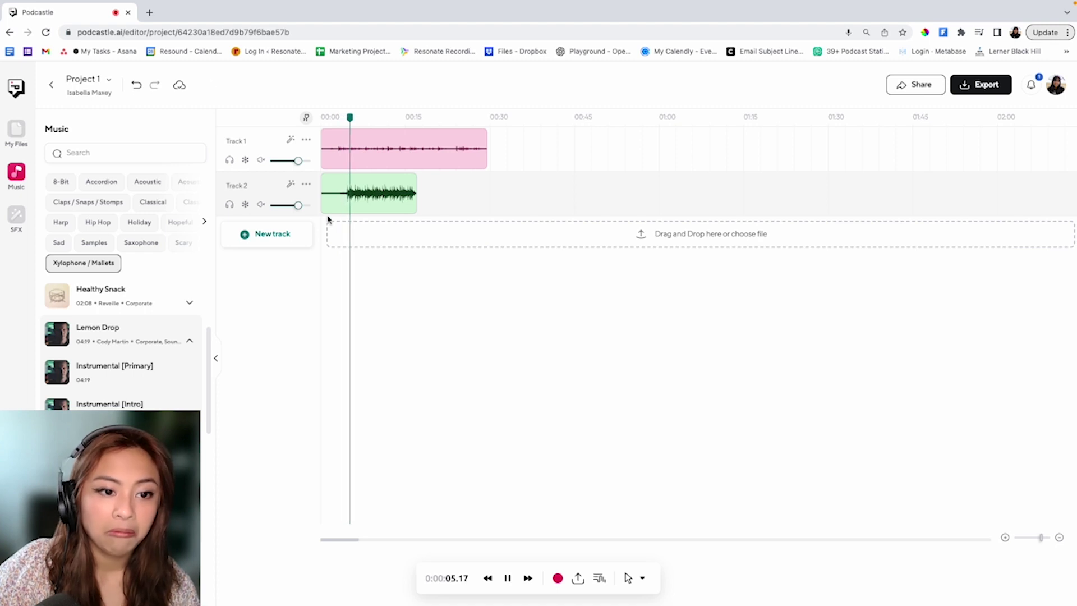
{"action": "key", "text": "space"}
{"action": "left_click", "coordinate": [320, 118]}
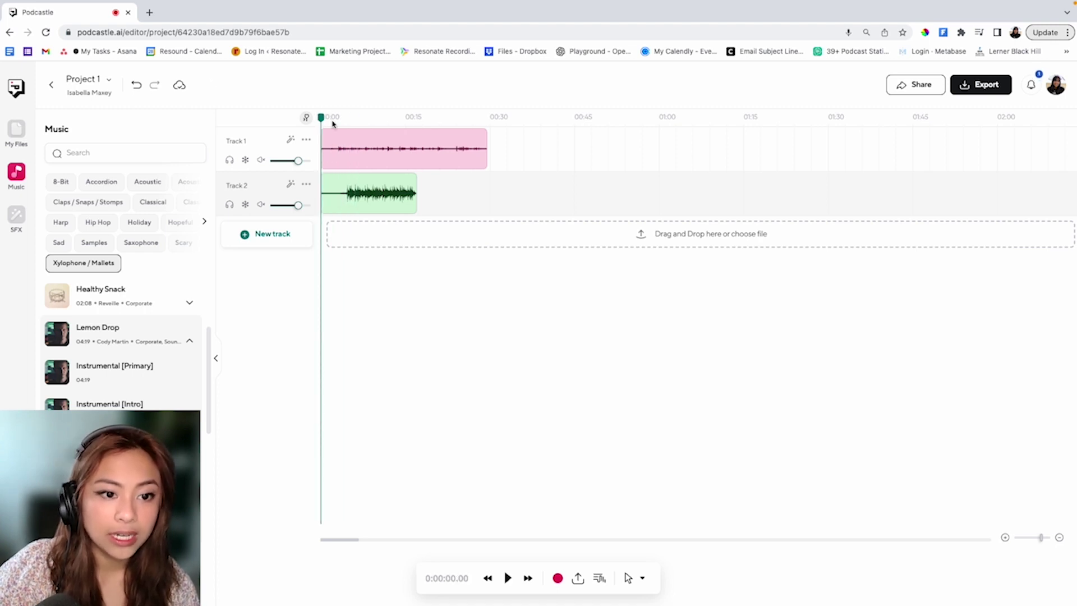
{"action": "left_click", "coordinate": [338, 117]}
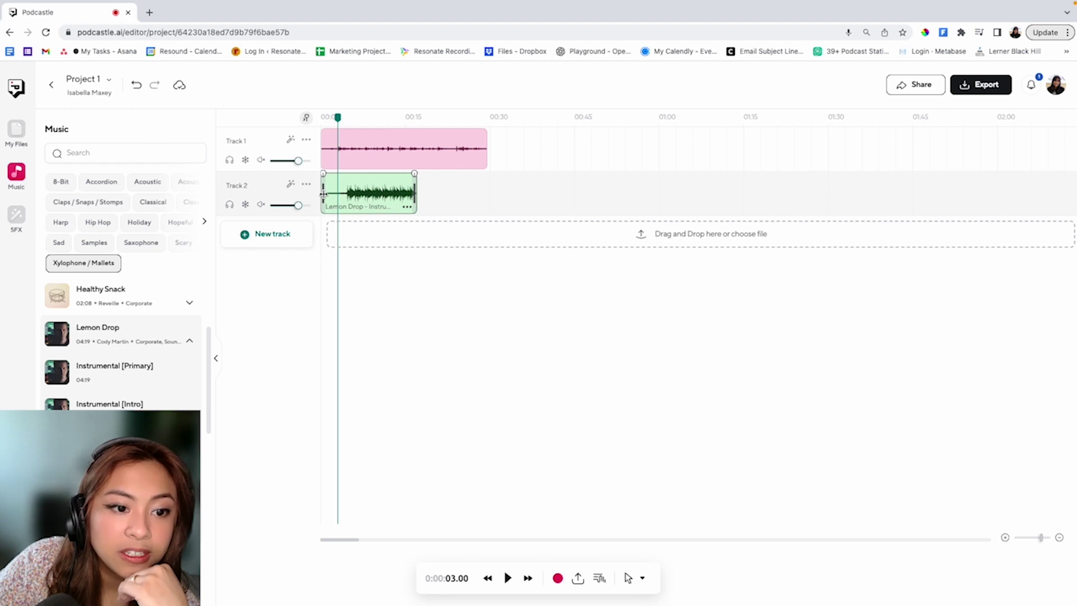
Trim the start of the Track 2 music clip and give it a fade-in.
{"action": "mouse_move", "coordinate": [323, 193]}
{"action": "left_mouse_down"}
{"action": "mouse_move", "coordinate": [357, 196]}
{"action": "mouse_move", "coordinate": [340, 196]}
{"action": "left_mouse_up"}
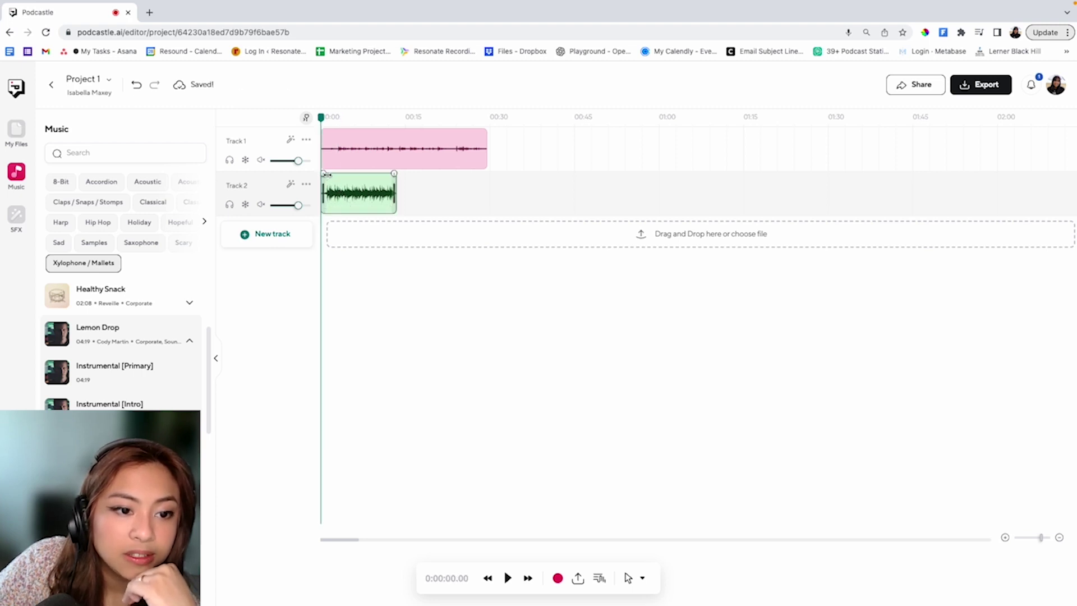
{"action": "left_click_drag", "start_coordinate": [326, 175], "coordinate": [337, 179]}
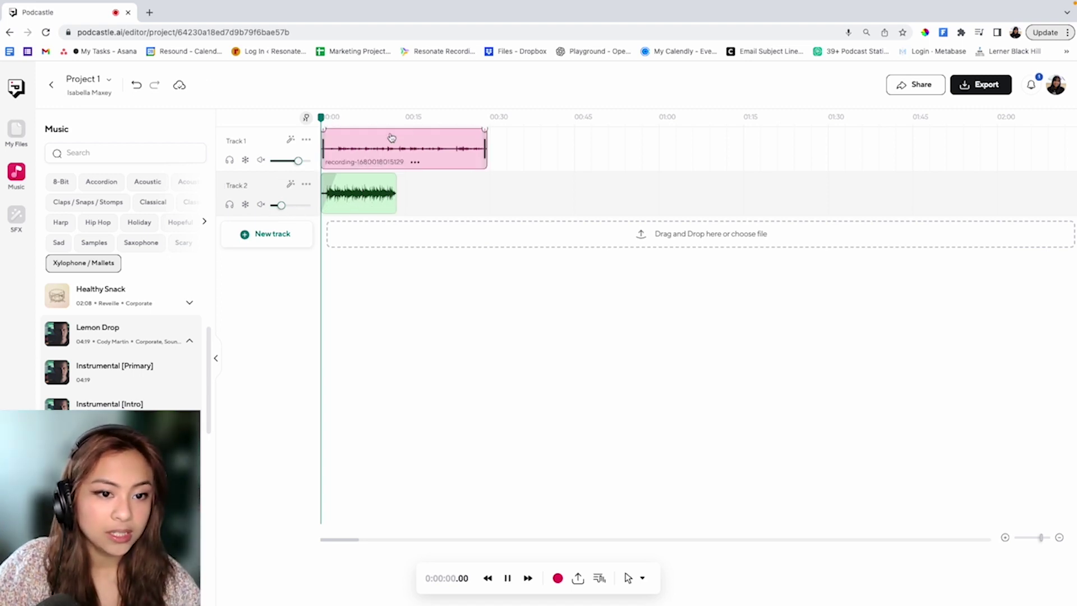
Preview the mix, then lower the Track 2 music volume to 14%.
{"action": "key", "text": "space"}
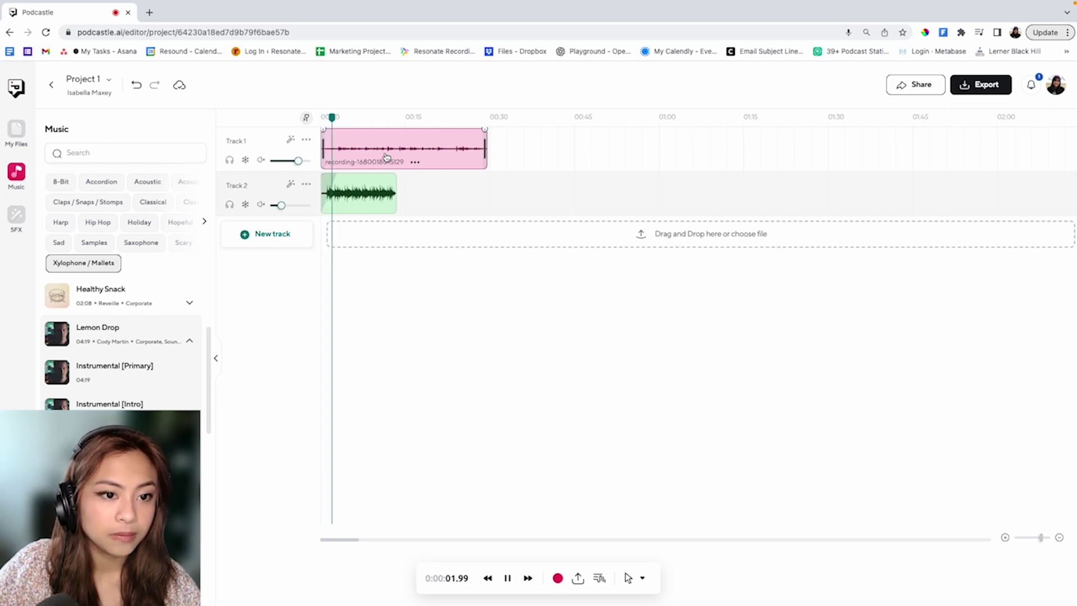
{"action": "mouse_move", "coordinate": [281, 206]}
{"action": "key", "text": "space"}
{"action": "left_click_drag", "start_coordinate": [282, 205], "coordinate": [275, 206]}
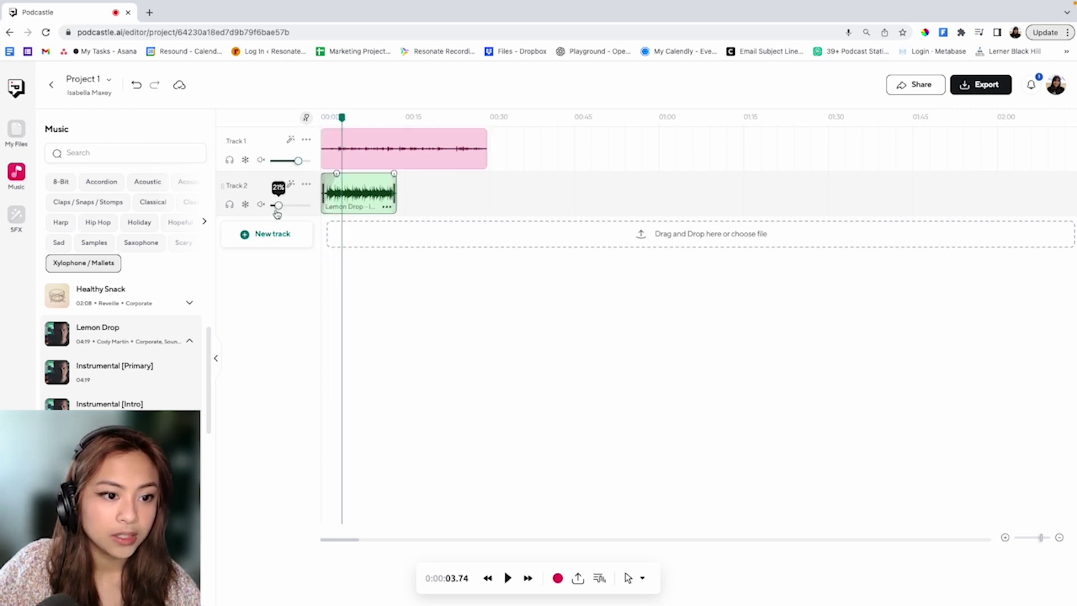
Replay the mix from the start and raise the Track 1 voice recording to full volume.
{"action": "left_click", "coordinate": [314, 132]}
{"action": "key", "text": "space"}
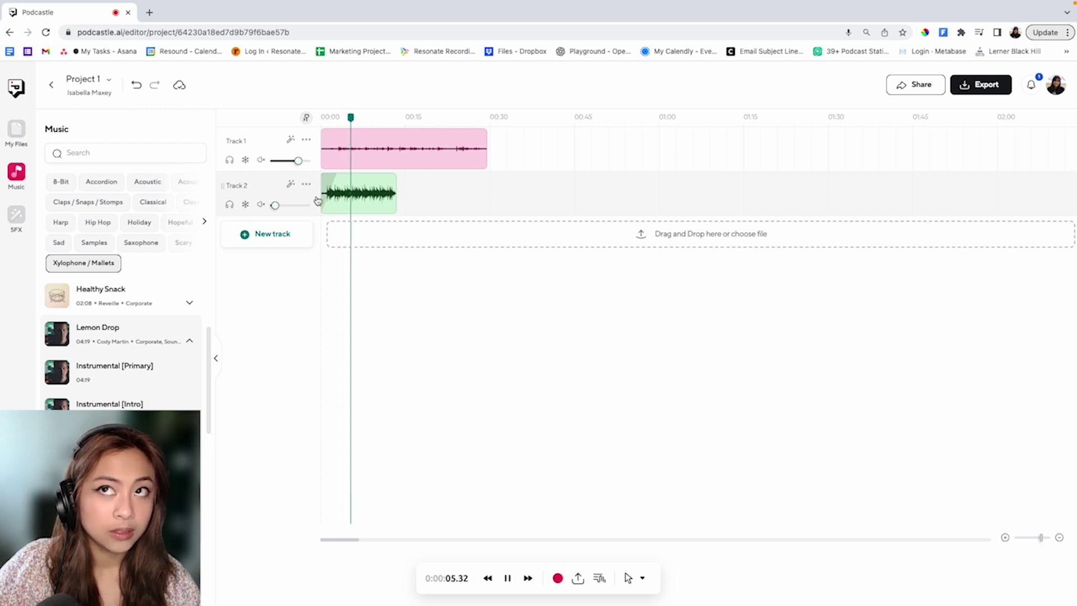
{"action": "mouse_move", "coordinate": [299, 162]}
{"action": "left_click_drag", "start_coordinate": [299, 161], "coordinate": [307, 161]}
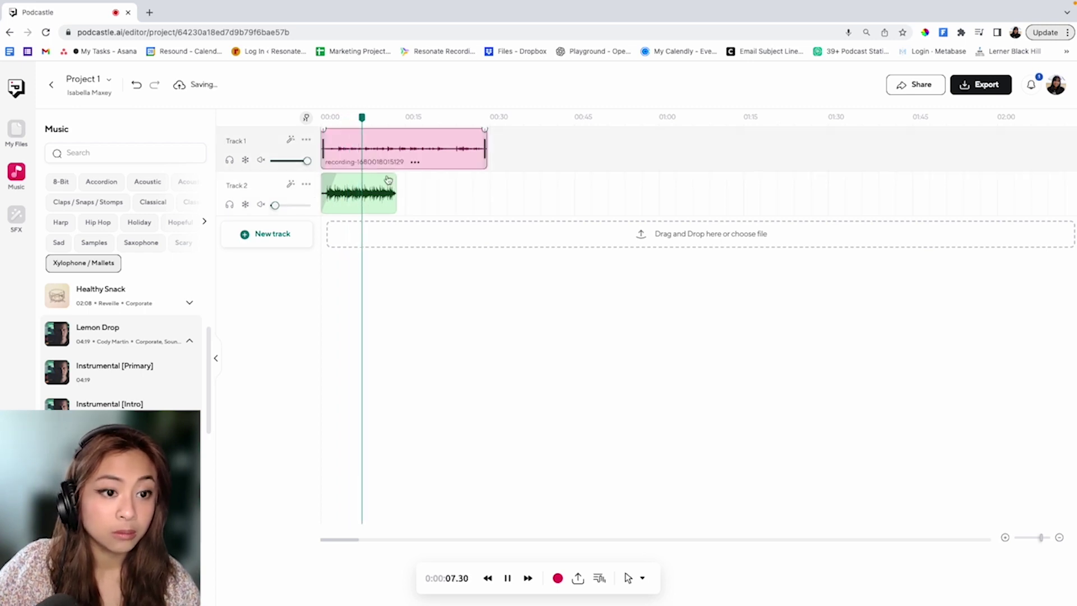
{"action": "mouse_move", "coordinate": [275, 208]}
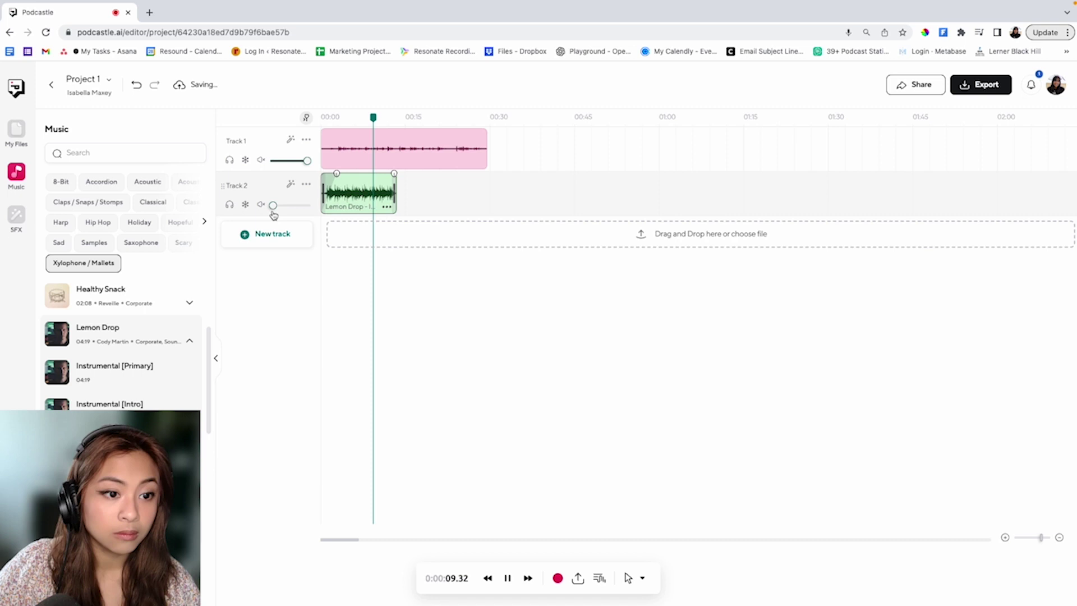
{"action": "mouse_move", "coordinate": [395, 205]}
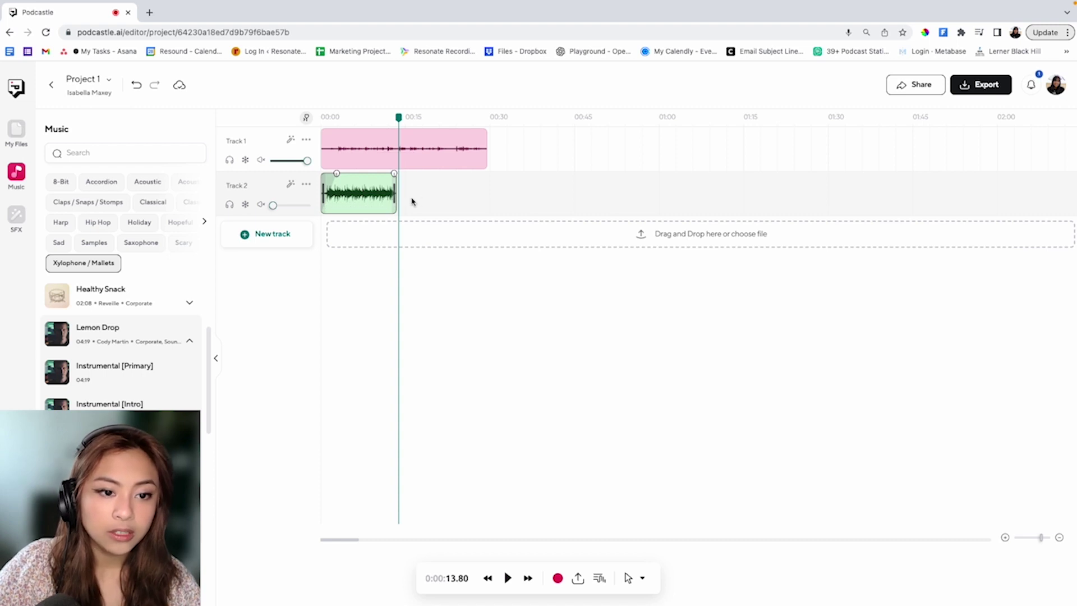
{"action": "mouse_move", "coordinate": [443, 161]}
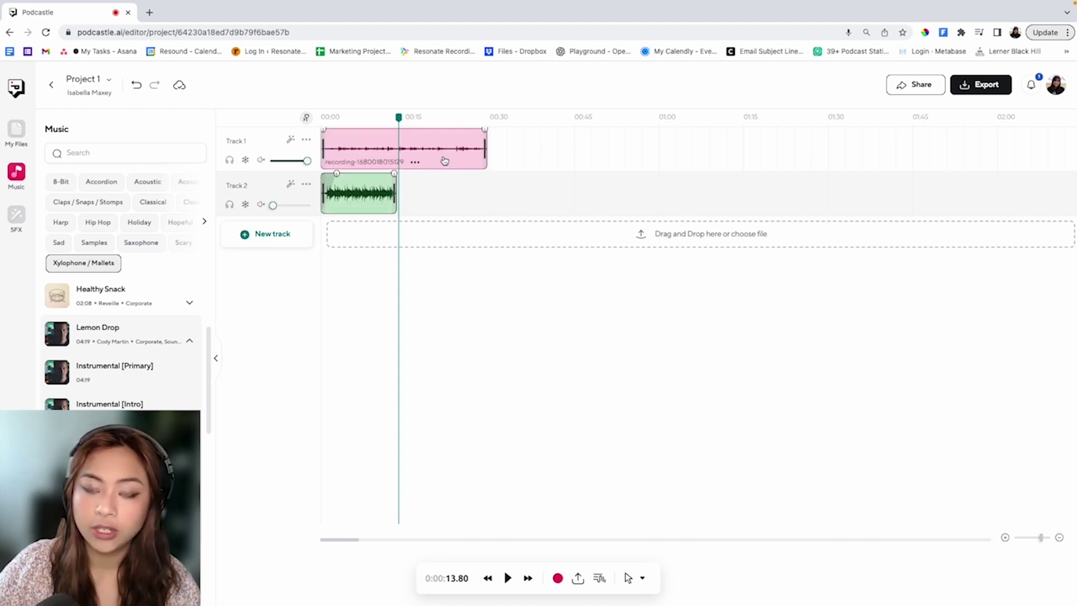
{"action": "mouse_move", "coordinate": [365, 187]}
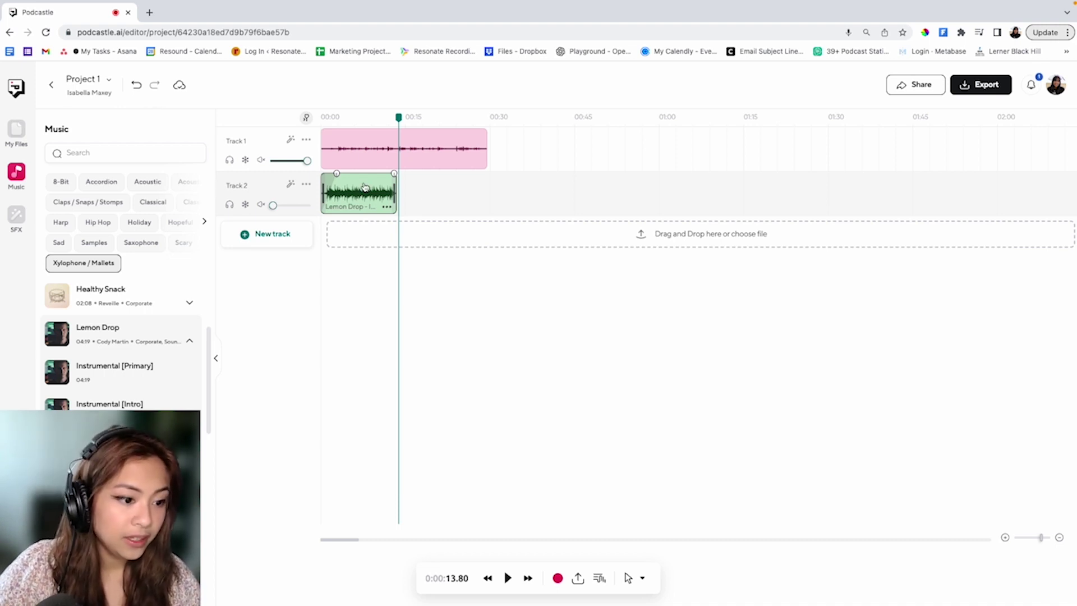
Delete the Lemon Drop intro clip on Track 2 and add the full Lemon Drop Instrumental [Primary] instead.
{"action": "left_click", "coordinate": [381, 119]}
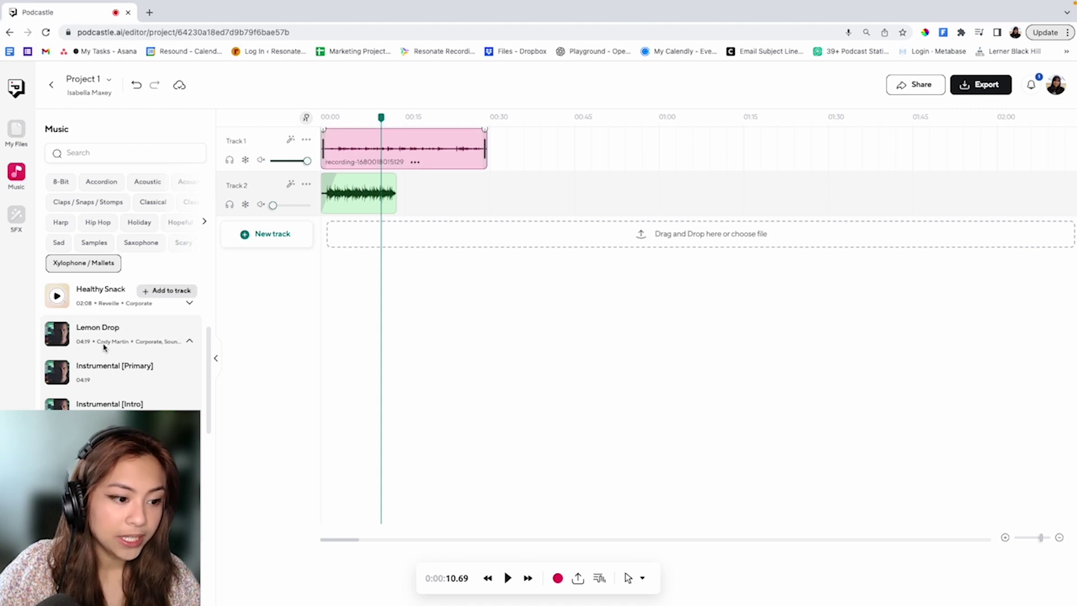
{"action": "left_click", "coordinate": [364, 203]}
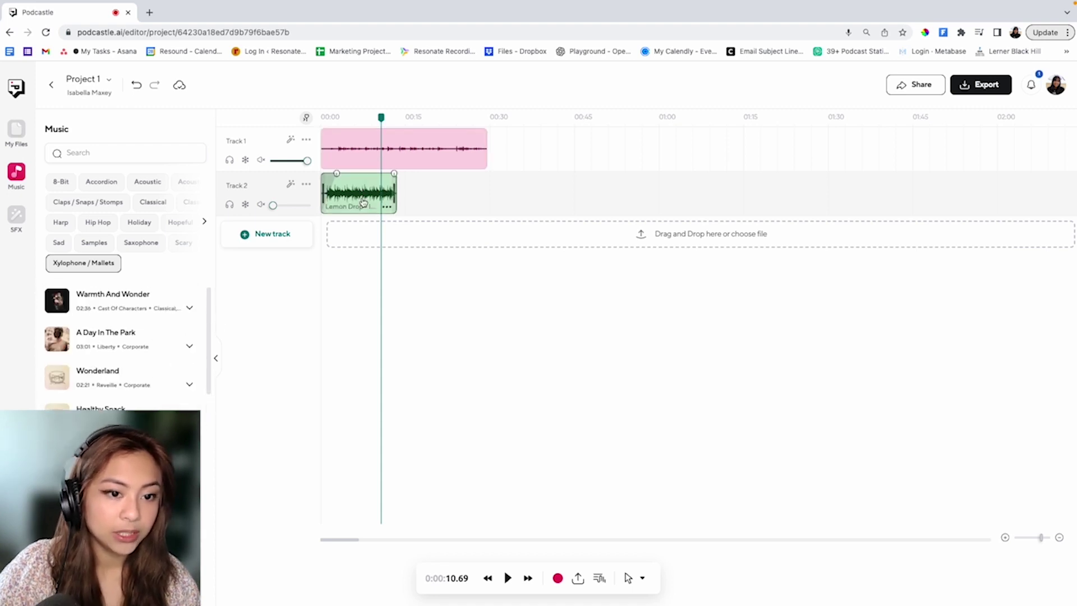
{"action": "key", "text": "Delete"}
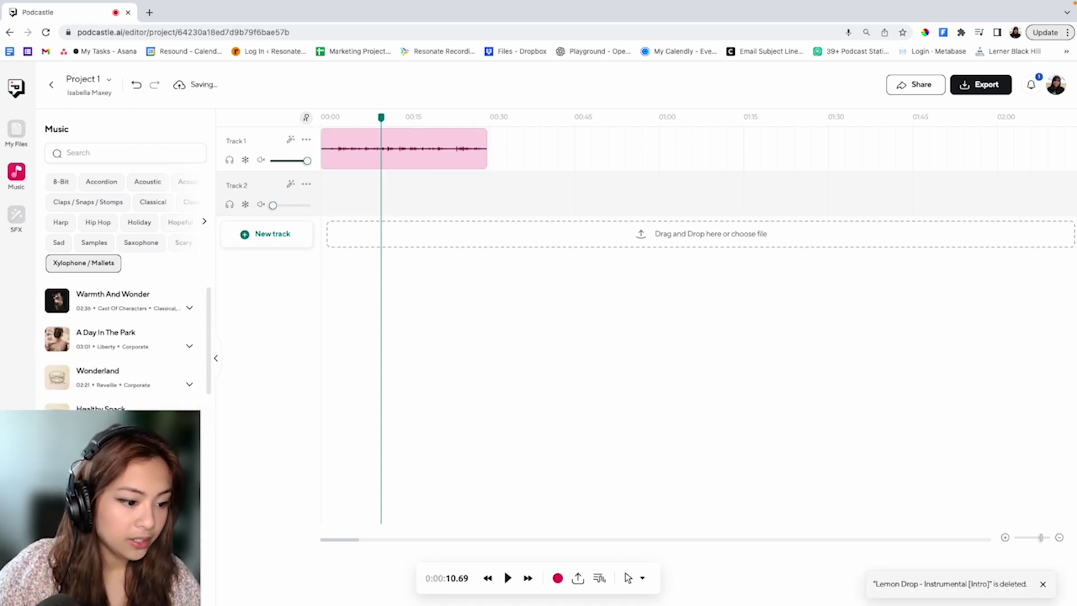
{"action": "key", "text": "ctrl+z"}
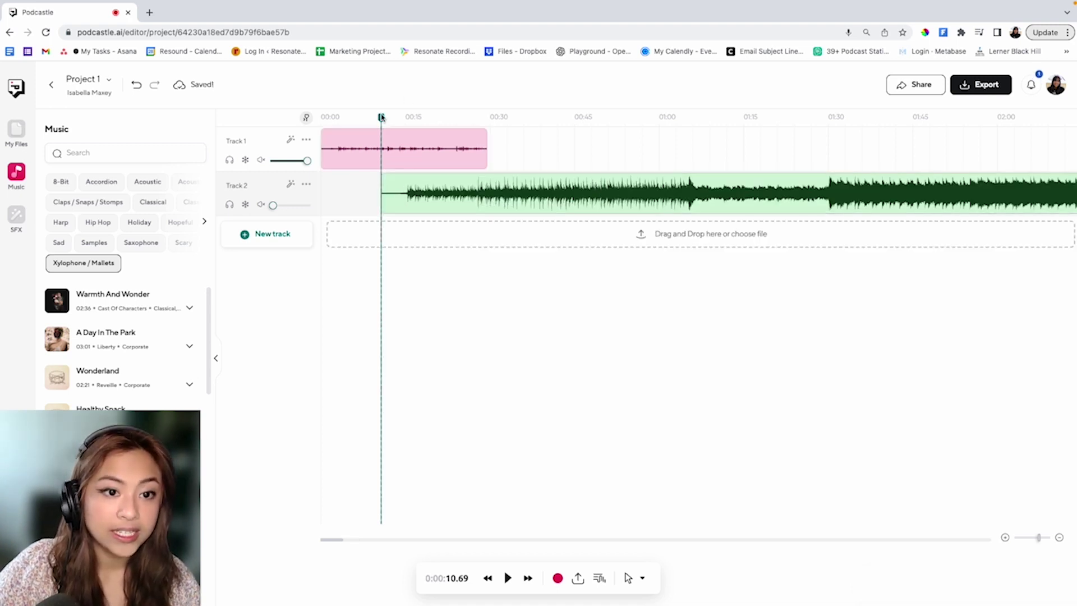
{"action": "key", "text": "space"}
{"action": "key", "text": "Home"}
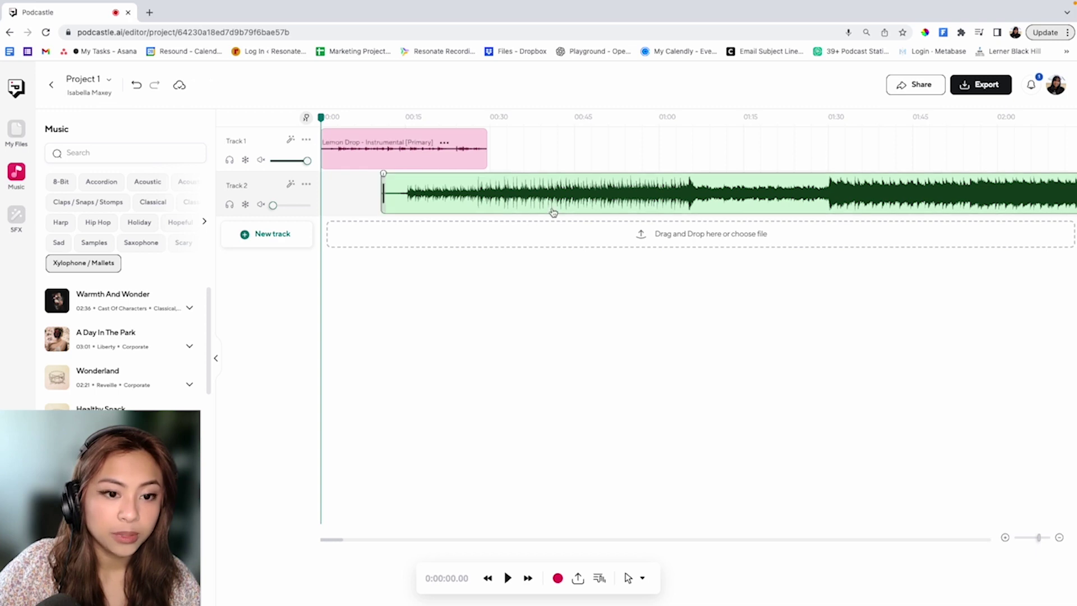
Move the new music clip to 0:00, trim its leading silence and realign it to 0:00.
{"action": "left_click_drag", "start_coordinate": [550, 212], "coordinate": [492, 199]}
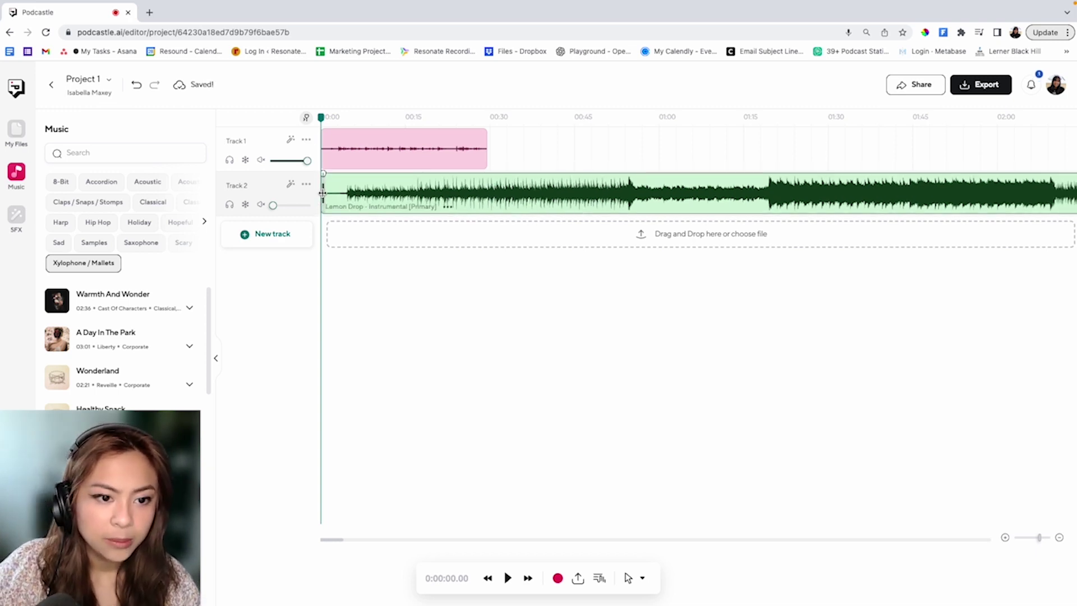
{"action": "left_click_drag", "start_coordinate": [322, 193], "coordinate": [344, 193]}
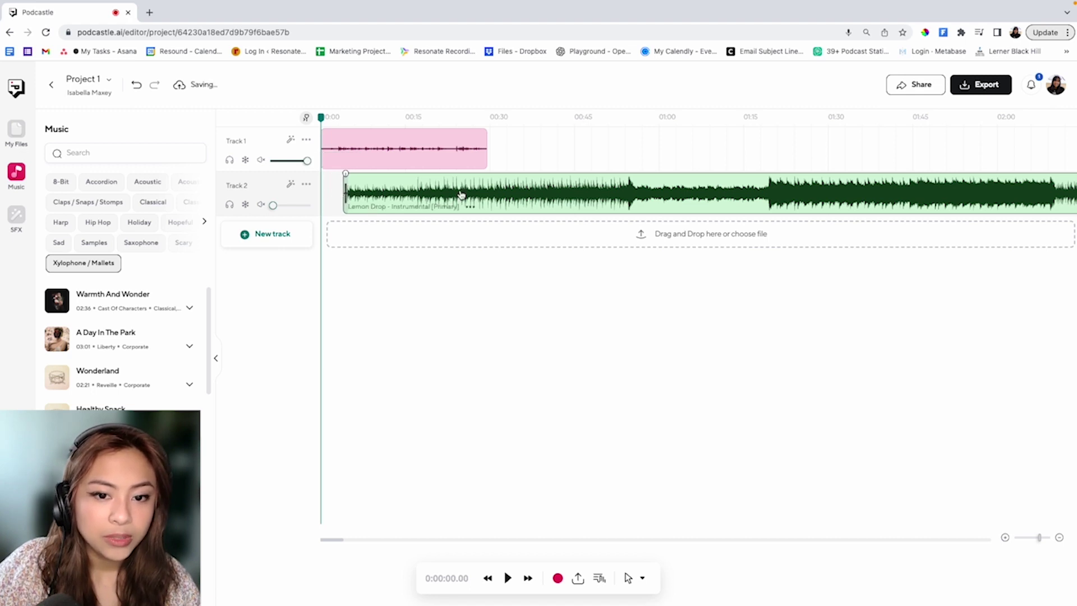
{"action": "left_click_drag", "start_coordinate": [430, 191], "coordinate": [412, 190]}
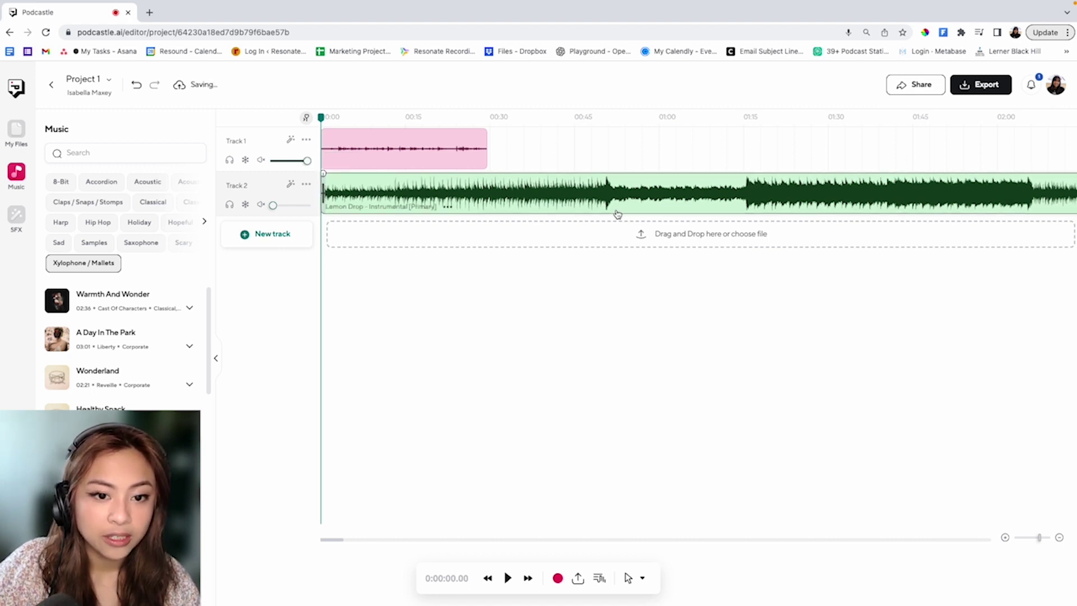
{"action": "left_click", "coordinate": [489, 116]}
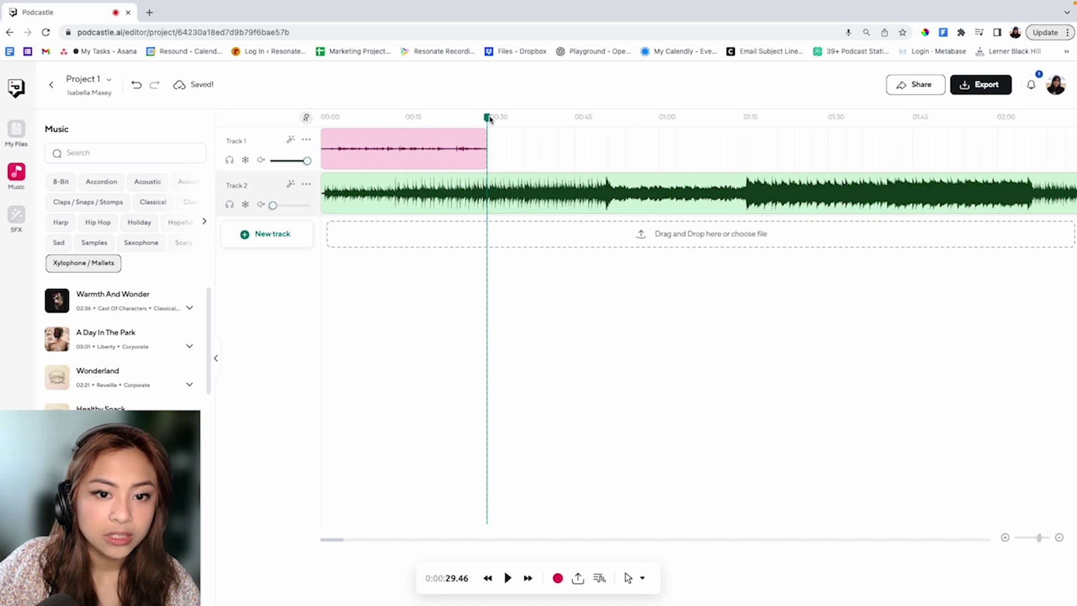
Split the Track 2 music at the playhead, around 0:29, and delete the part after it.
{"action": "right_click", "coordinate": [489, 197]}
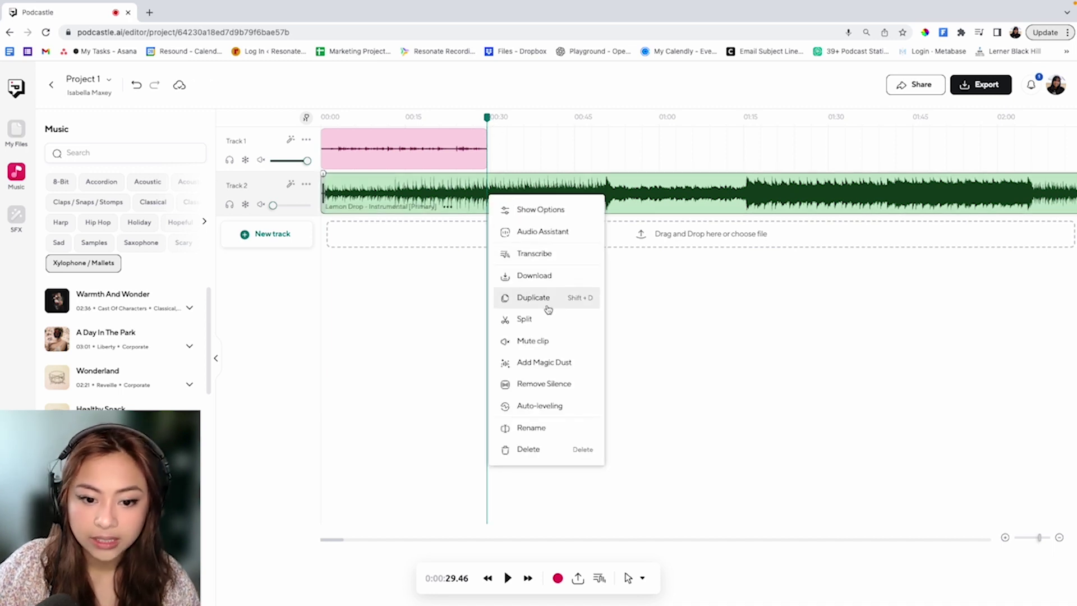
{"action": "left_click", "coordinate": [556, 320]}
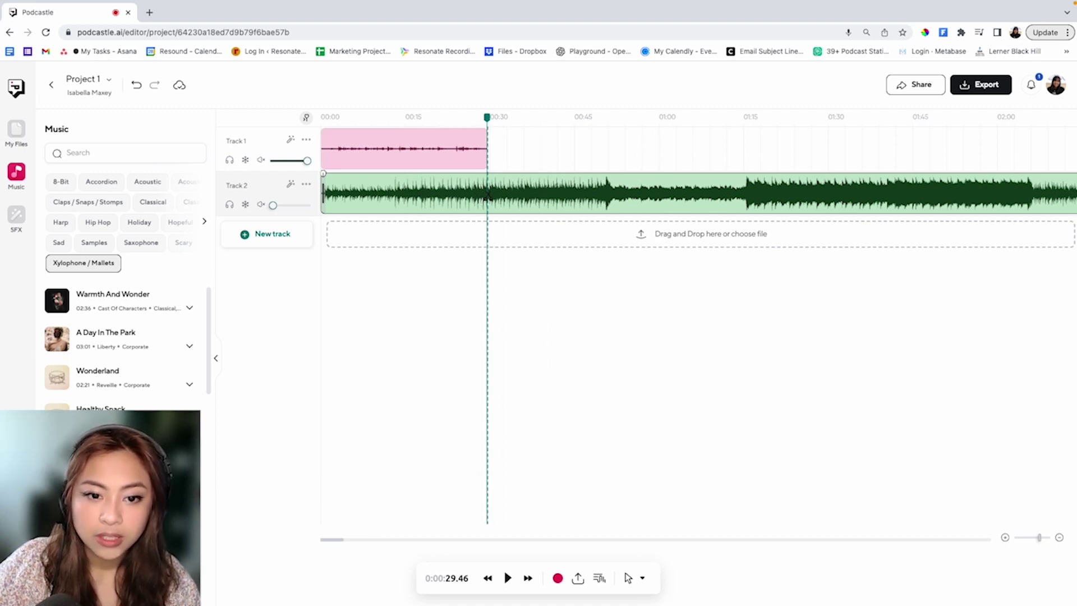
{"action": "left_click", "coordinate": [489, 196]}
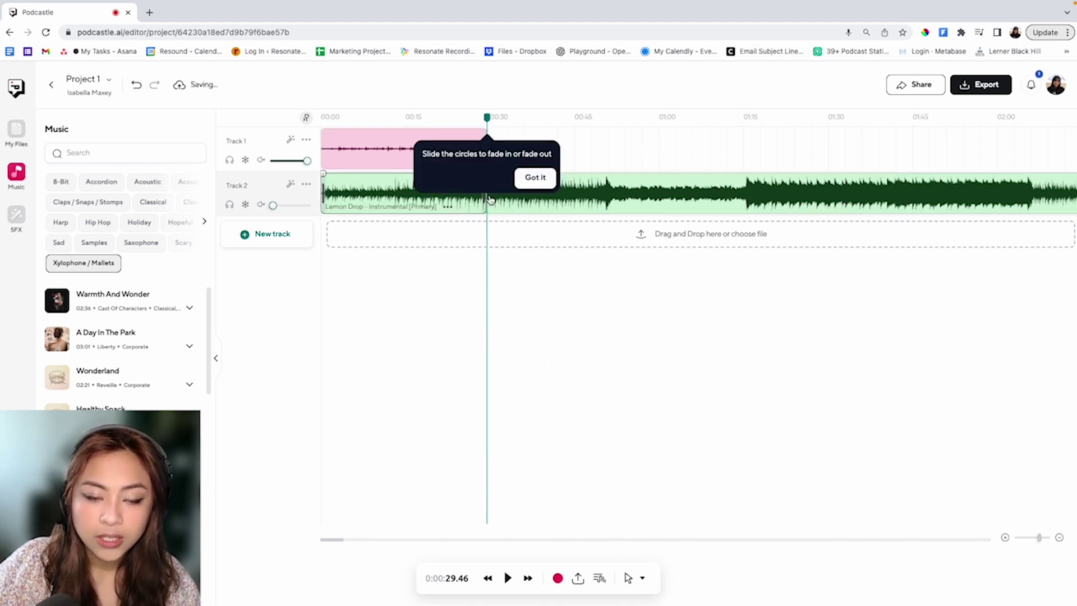
{"action": "left_click", "coordinate": [526, 175]}
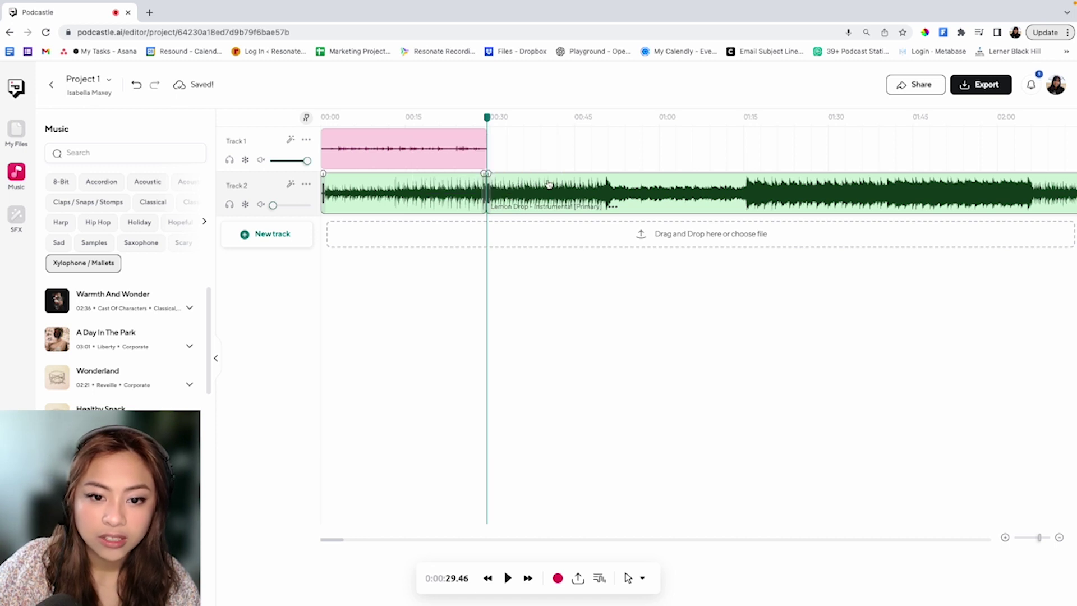
{"action": "key", "text": "Delete"}
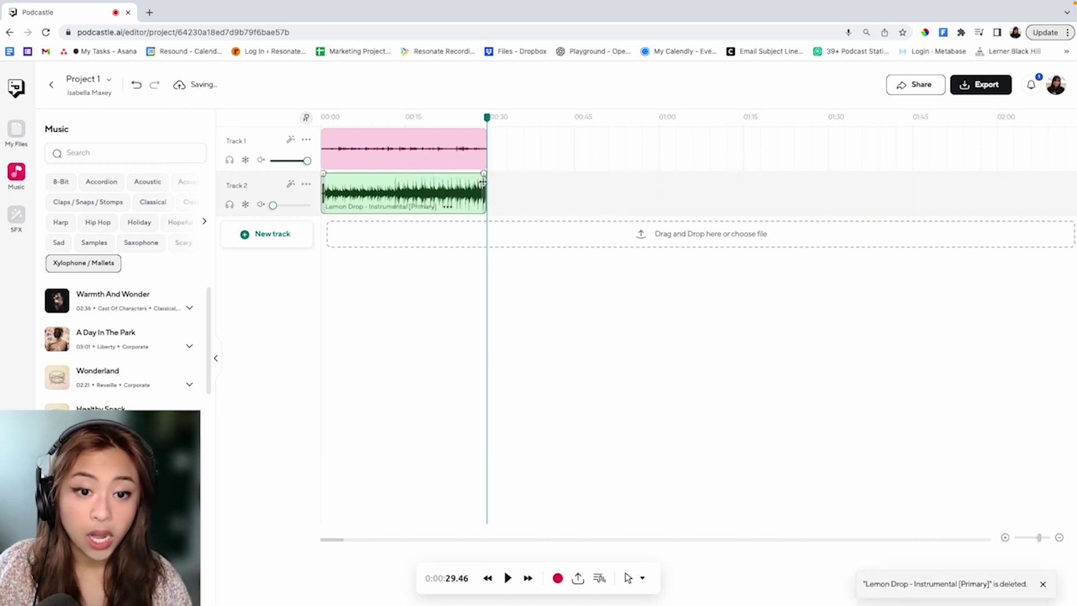
Extend the music to end just past the voice, around 0:30, and set Track 2 volume to 7%.
{"action": "mouse_move", "coordinate": [482, 208]}
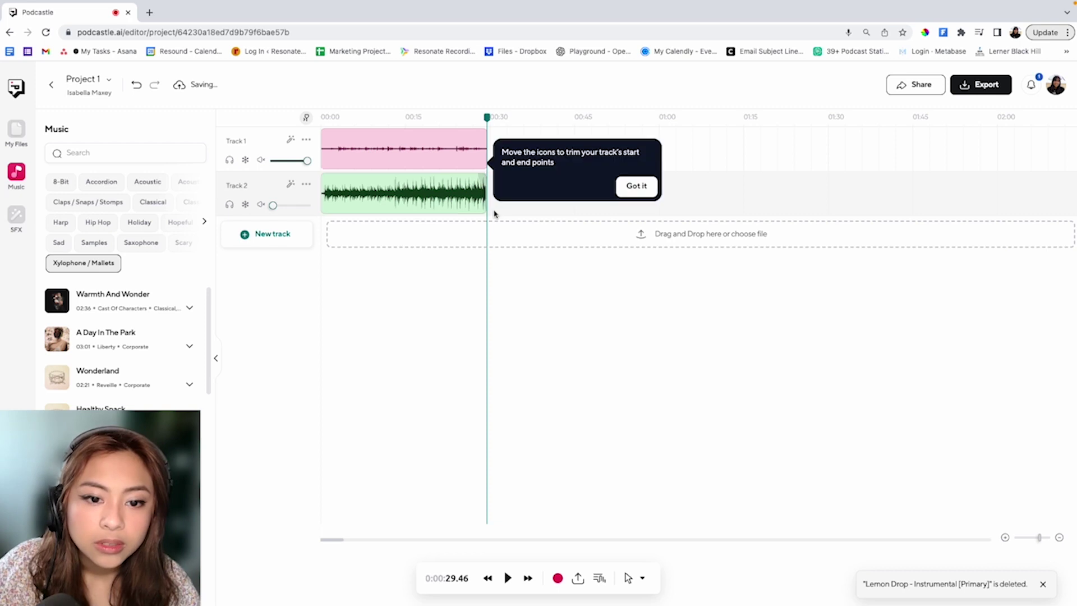
{"action": "mouse_move", "coordinate": [482, 208]}
{"action": "left_mouse_down"}
{"action": "mouse_move", "coordinate": [494, 207]}
{"action": "mouse_move", "coordinate": [404, 207]}
{"action": "mouse_move", "coordinate": [535, 208]}
{"action": "mouse_move", "coordinate": [500, 205]}
{"action": "left_mouse_up"}
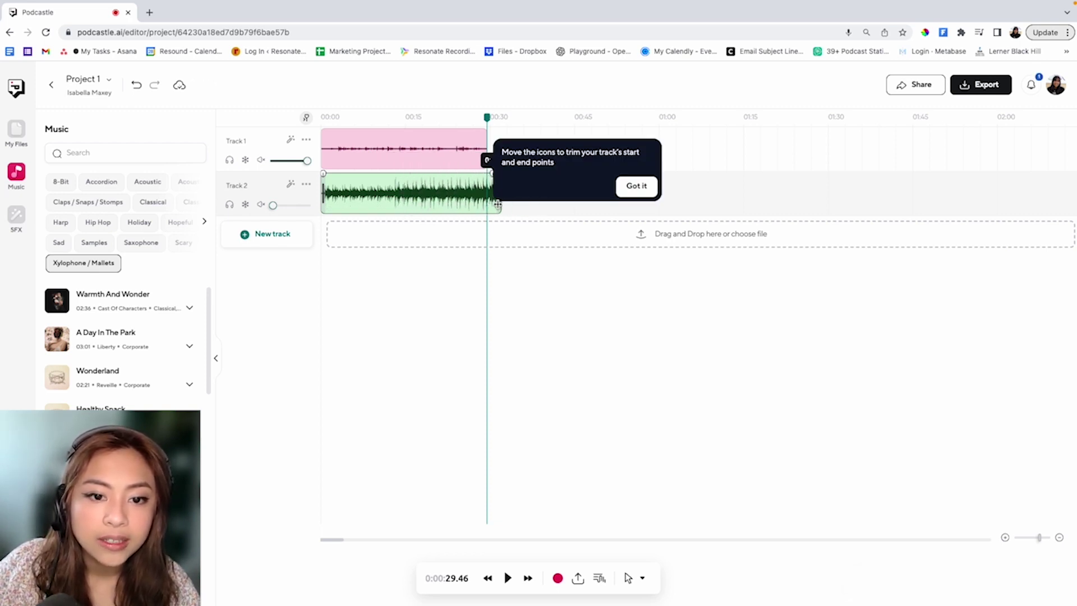
{"action": "left_click", "coordinate": [628, 185]}
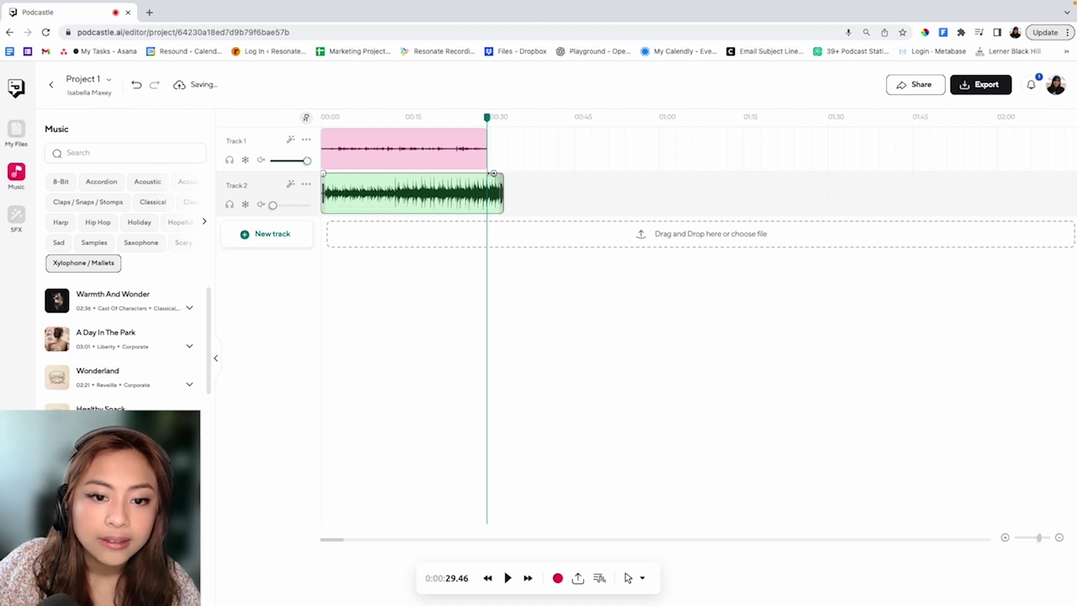
{"action": "left_click", "coordinate": [478, 167]}
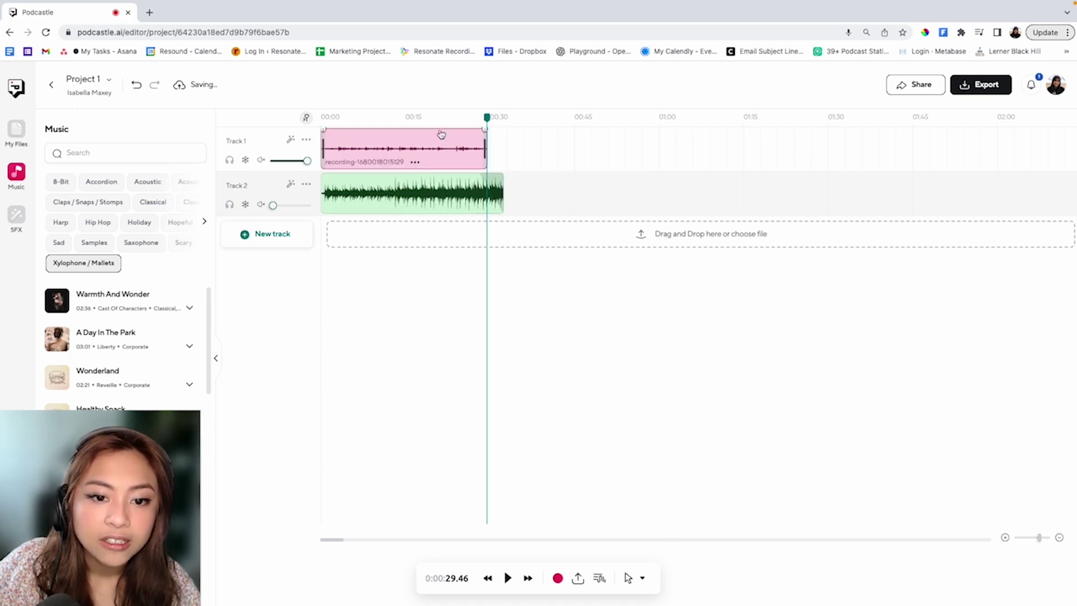
{"action": "left_click", "coordinate": [325, 174]}
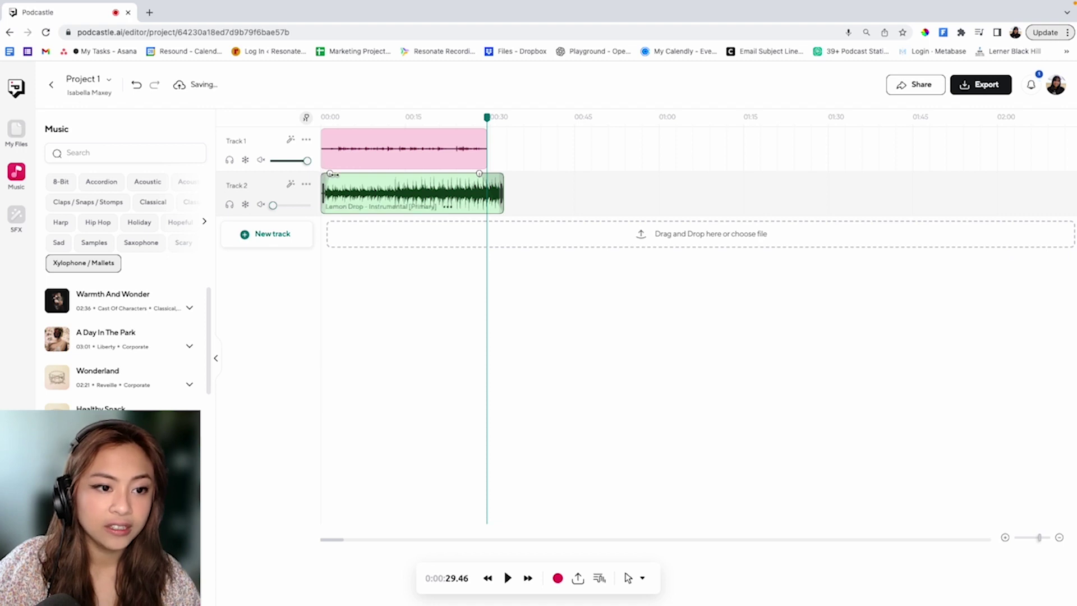
{"action": "left_click", "coordinate": [273, 205]}
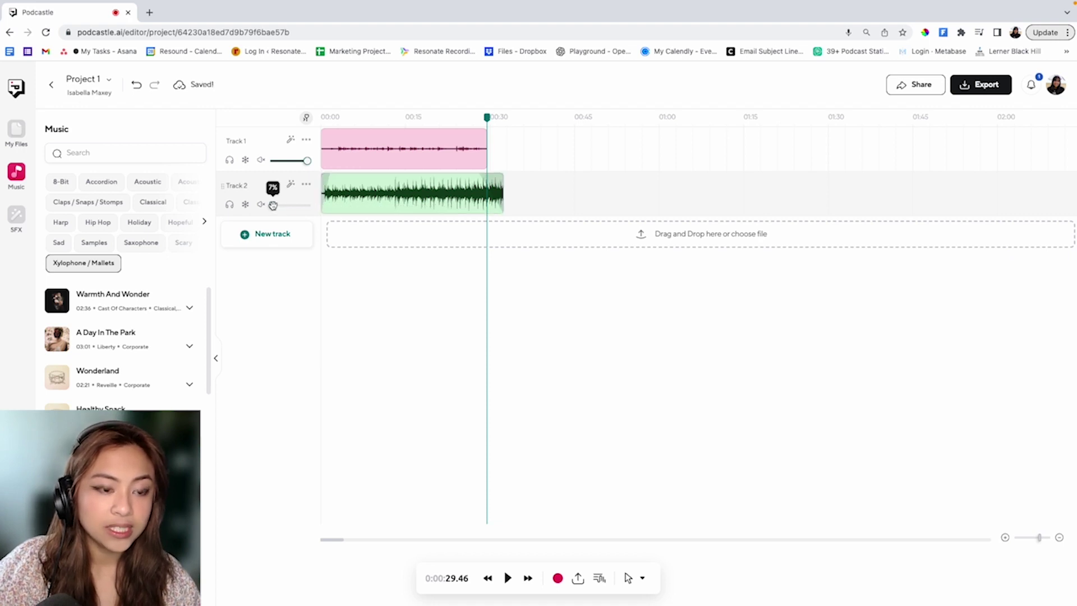
Play the trimmed voice-and-music mix from 0:00 to its end near 0:32, then return to the start.
{"action": "left_click", "coordinate": [305, 117]}
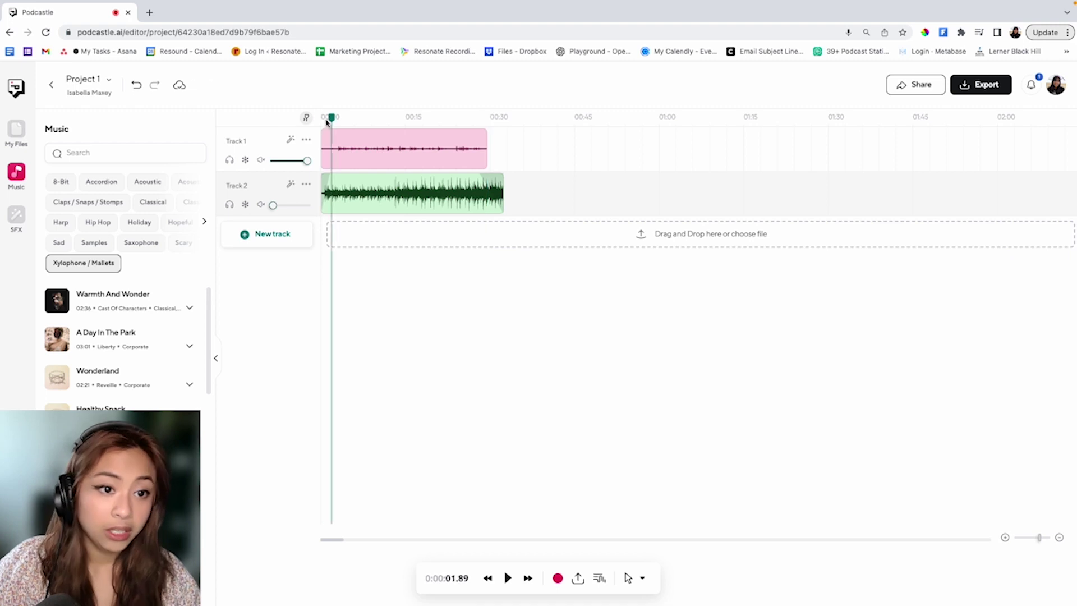
{"action": "left_click", "coordinate": [364, 143]}
{"action": "key", "text": "space"}
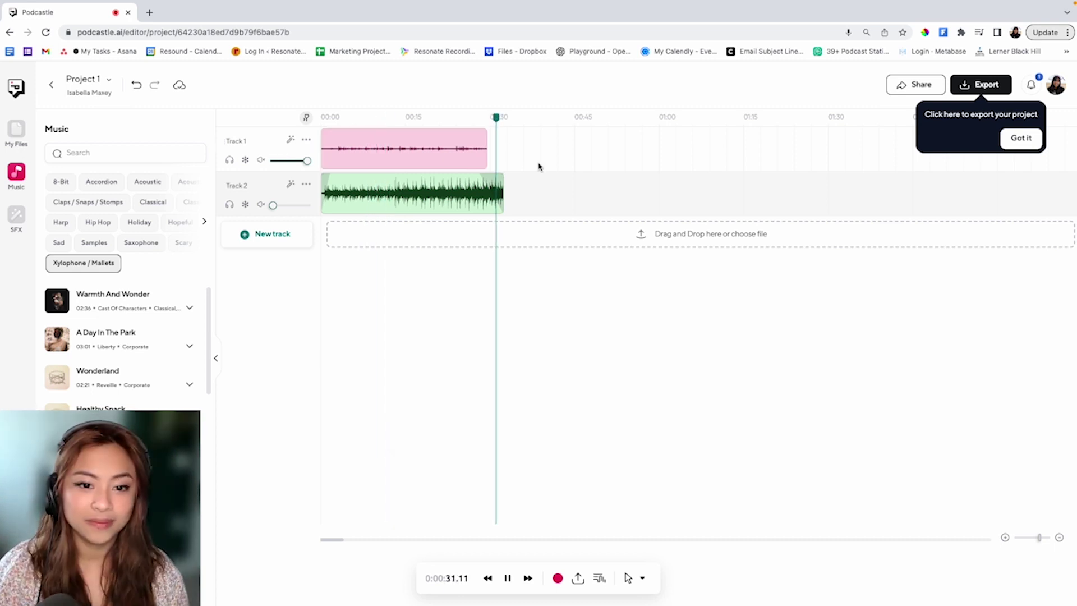
{"action": "key", "text": "space"}
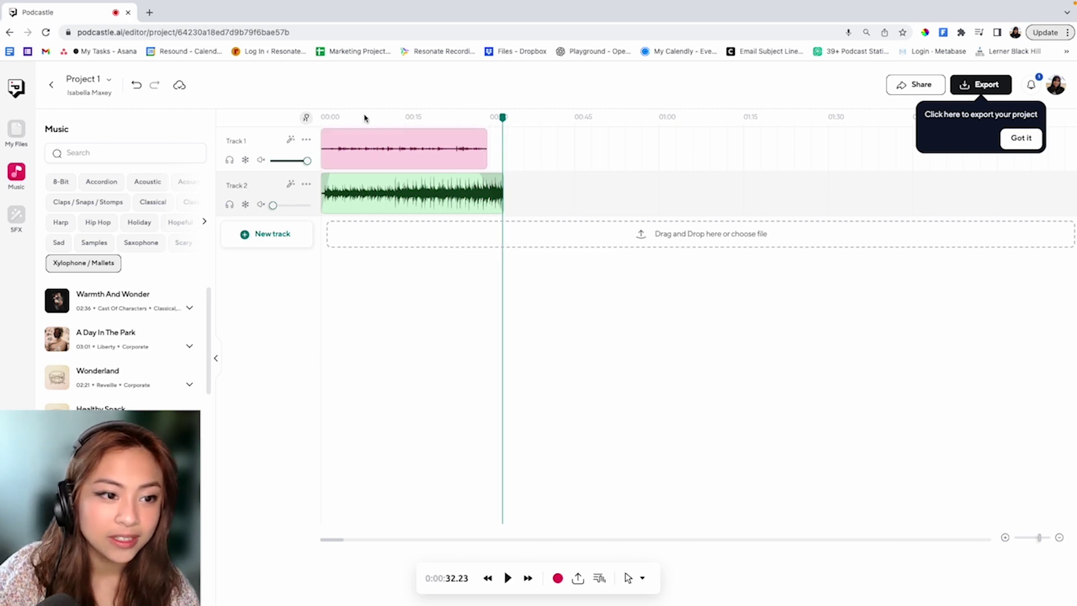
{"action": "left_click", "coordinate": [306, 117]}
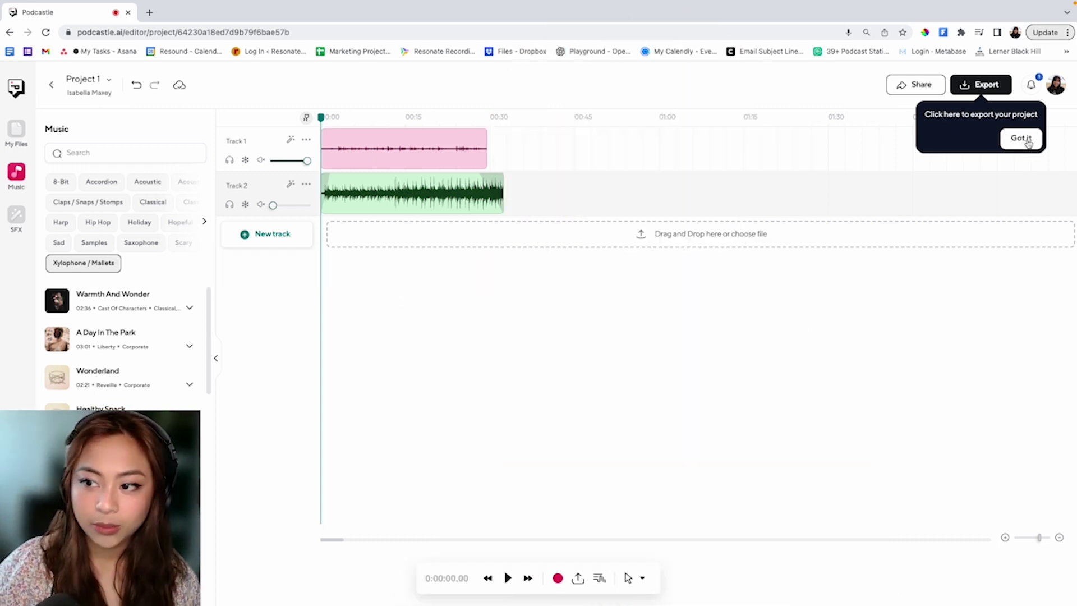
Dismiss the export tip, cancel the audio file picker, and show the Sound effects library.
{"action": "left_click", "coordinate": [1021, 139]}
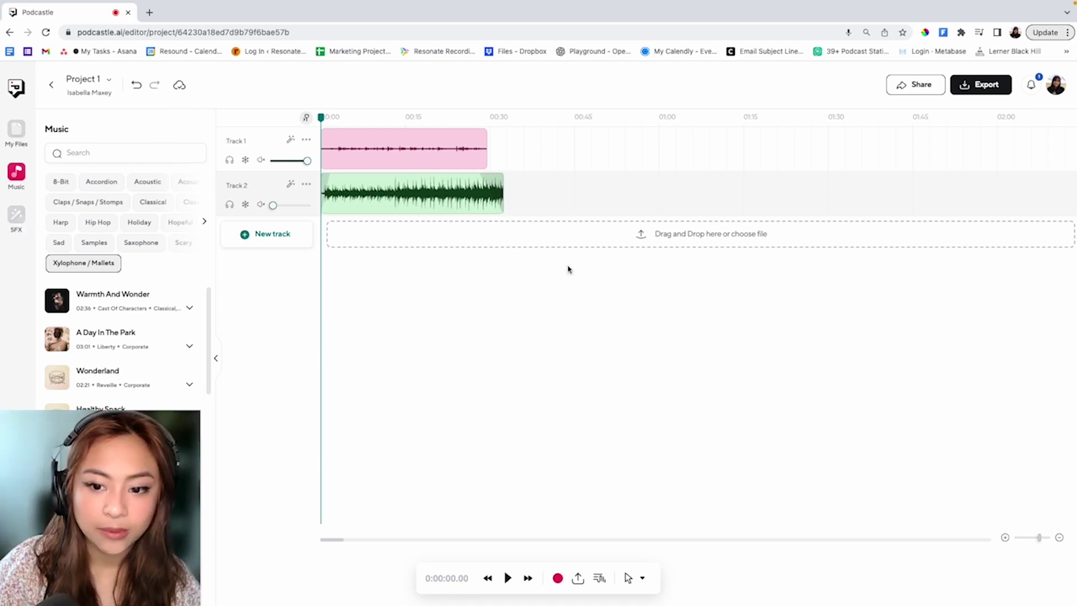
{"action": "left_click", "coordinate": [722, 241]}
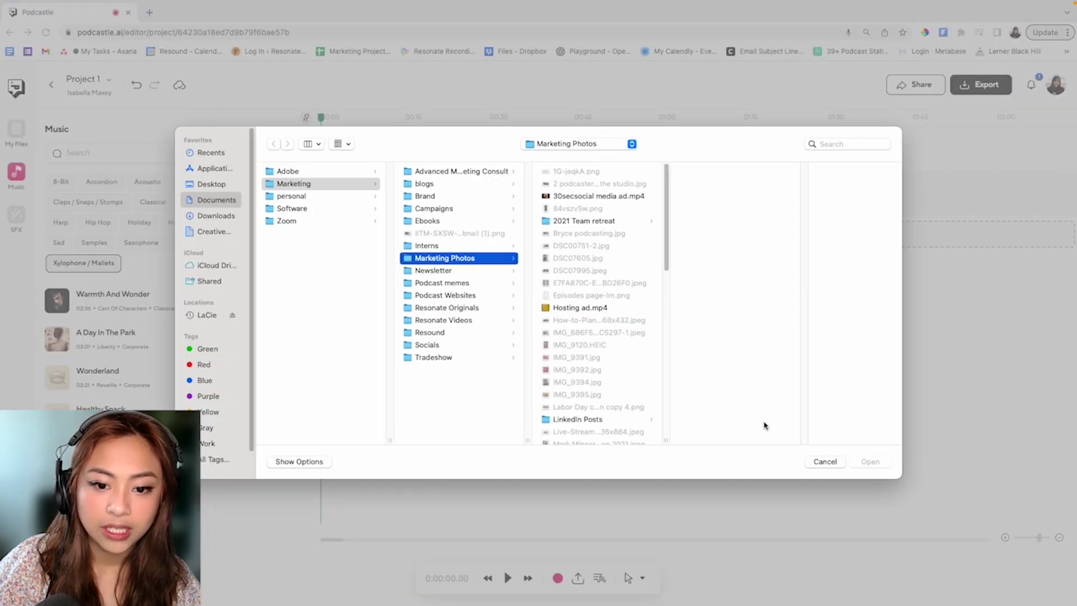
{"action": "left_click", "coordinate": [838, 465]}
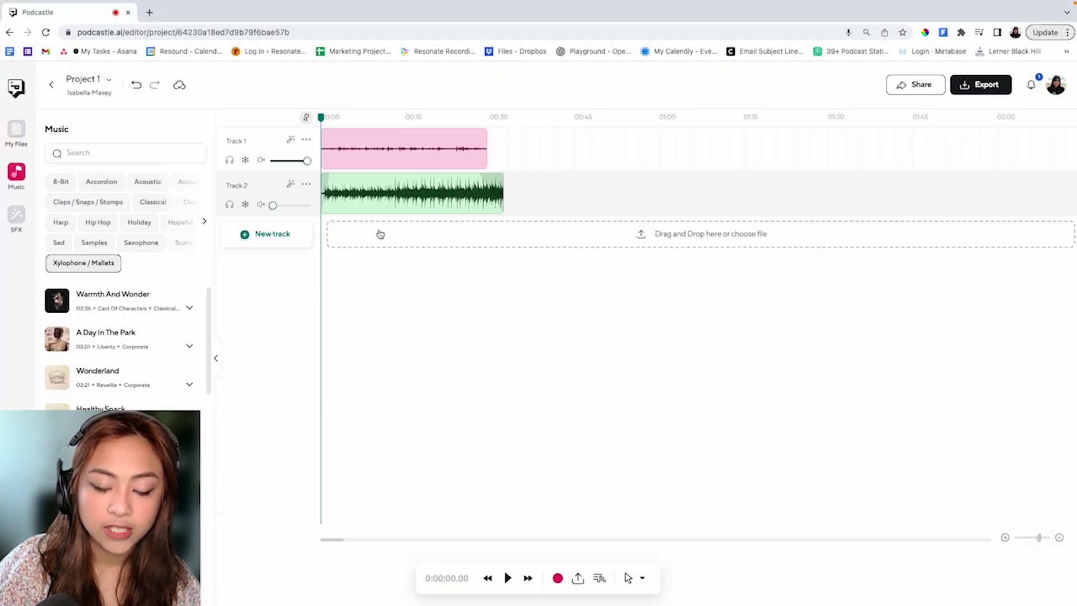
{"action": "left_click", "coordinate": [22, 218]}
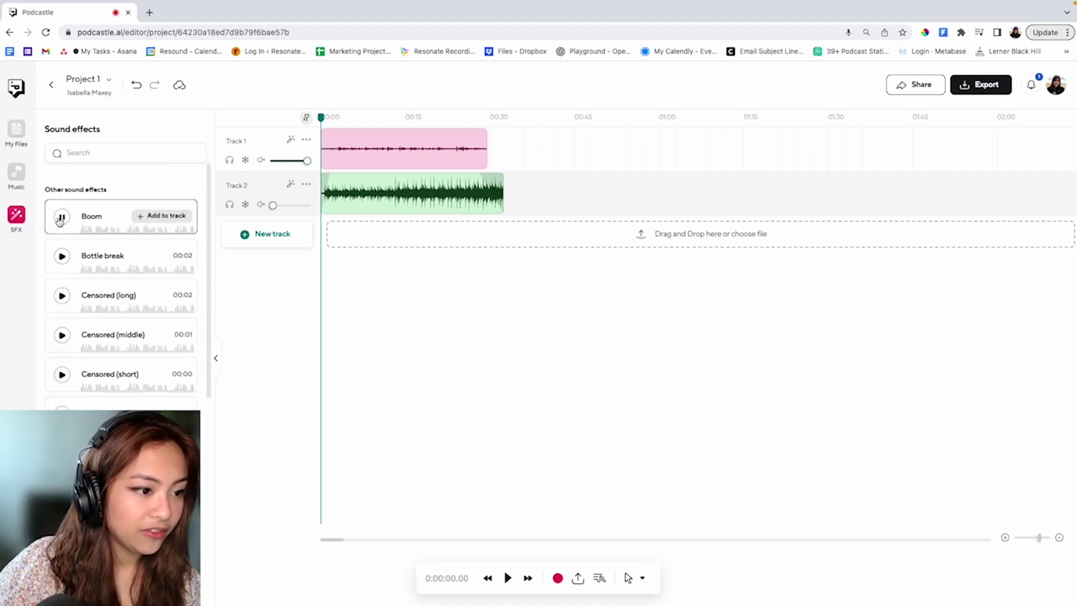
{"action": "scroll", "coordinate": [60, 221], "scroll_direction": "down", "scroll_amount": 1}
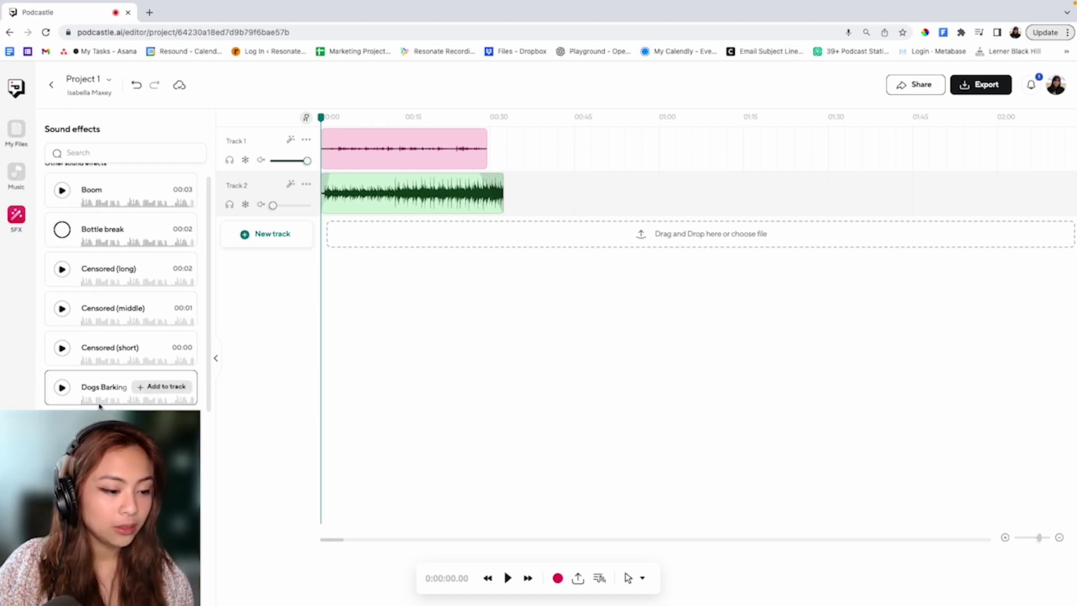
{"action": "scroll", "coordinate": [101, 401], "scroll_direction": "down", "scroll_amount": 1}
{"action": "scroll", "coordinate": [63, 365], "scroll_direction": "down", "scroll_amount": 8}
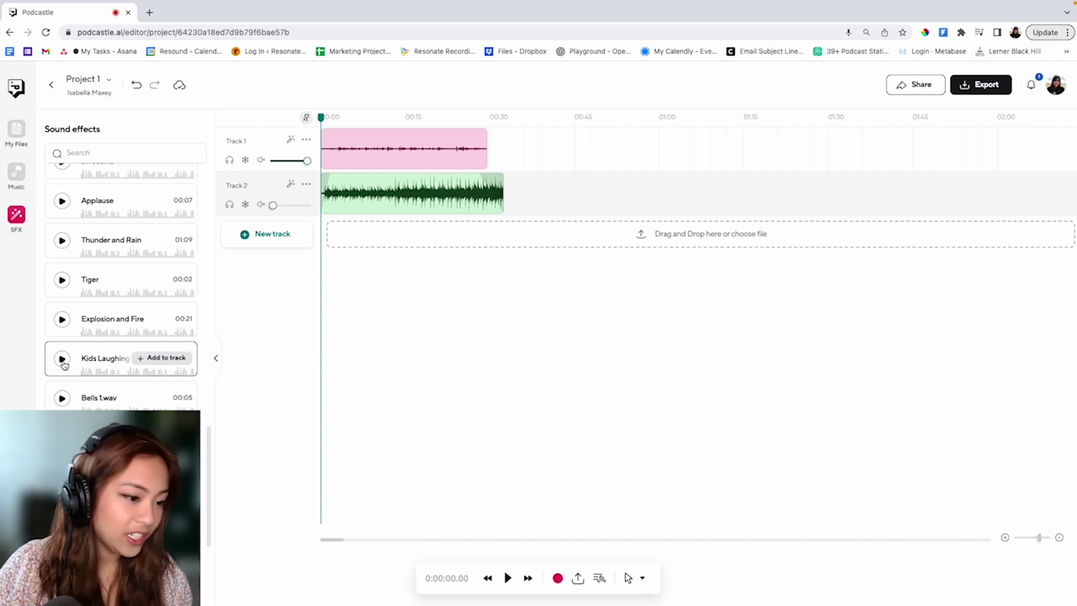
{"action": "left_click", "coordinate": [62, 360]}
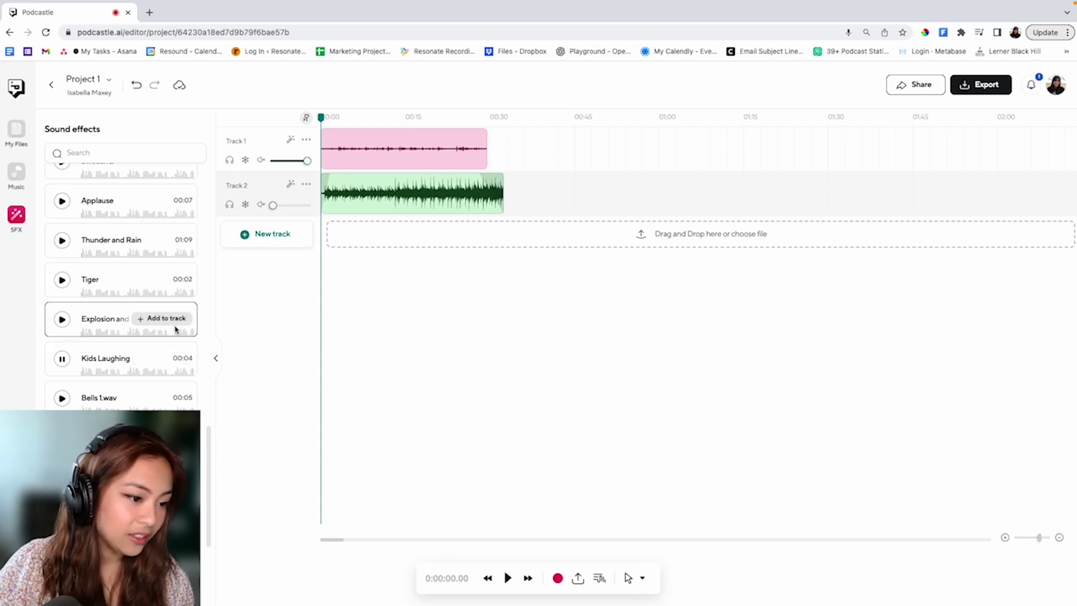
Stop the Kids Laughing preview and browse the music library's genre tags.
{"action": "left_click", "coordinate": [63, 365]}
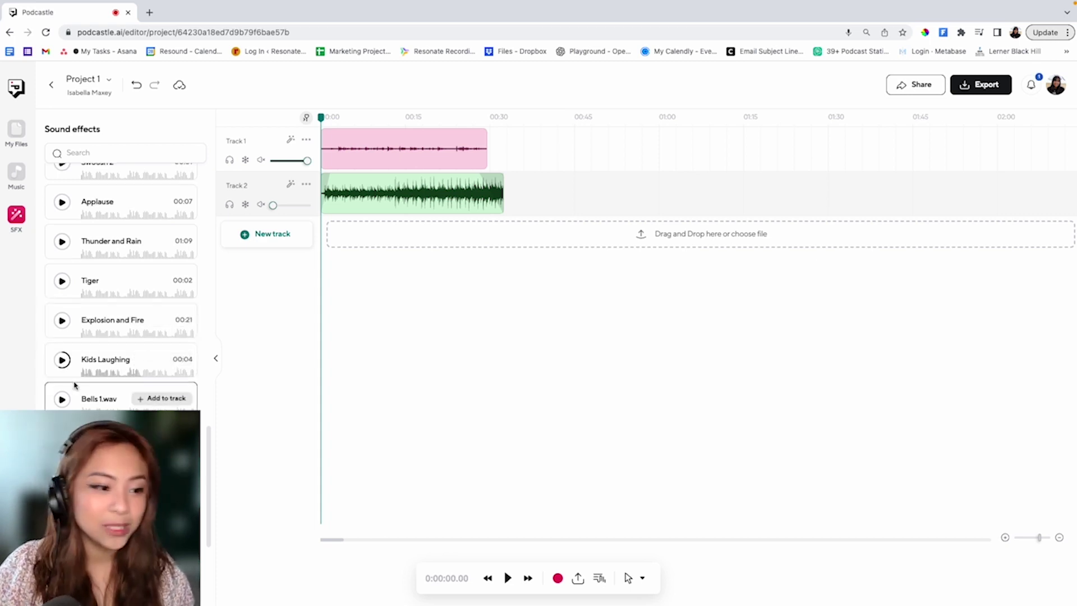
{"action": "scroll", "coordinate": [71, 376], "scroll_direction": "down", "scroll_amount": 5}
{"action": "left_click", "coordinate": [31, 179]}
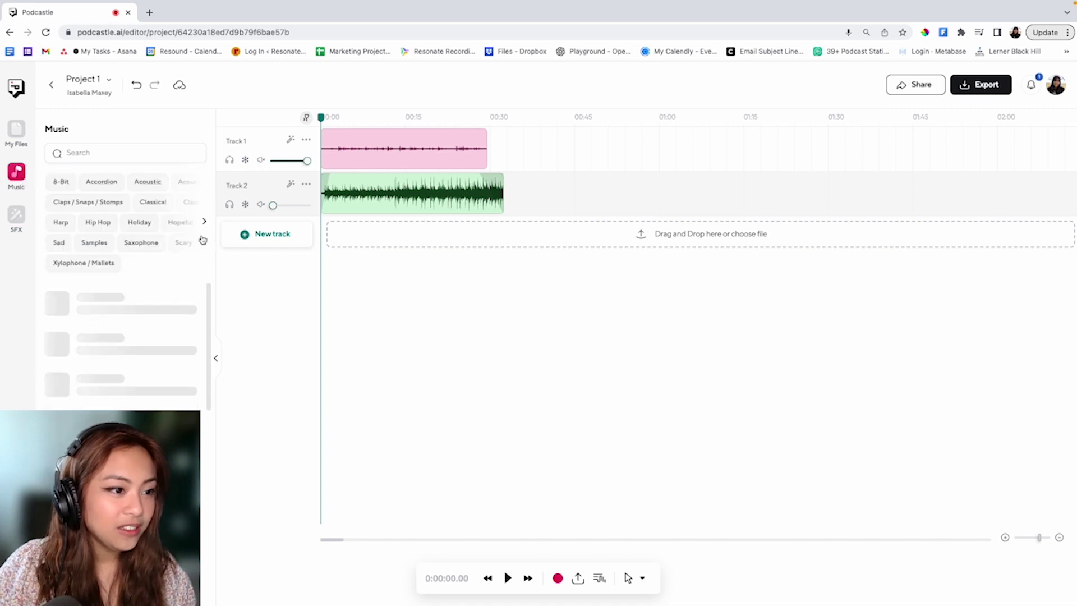
{"action": "left_click", "coordinate": [204, 220]}
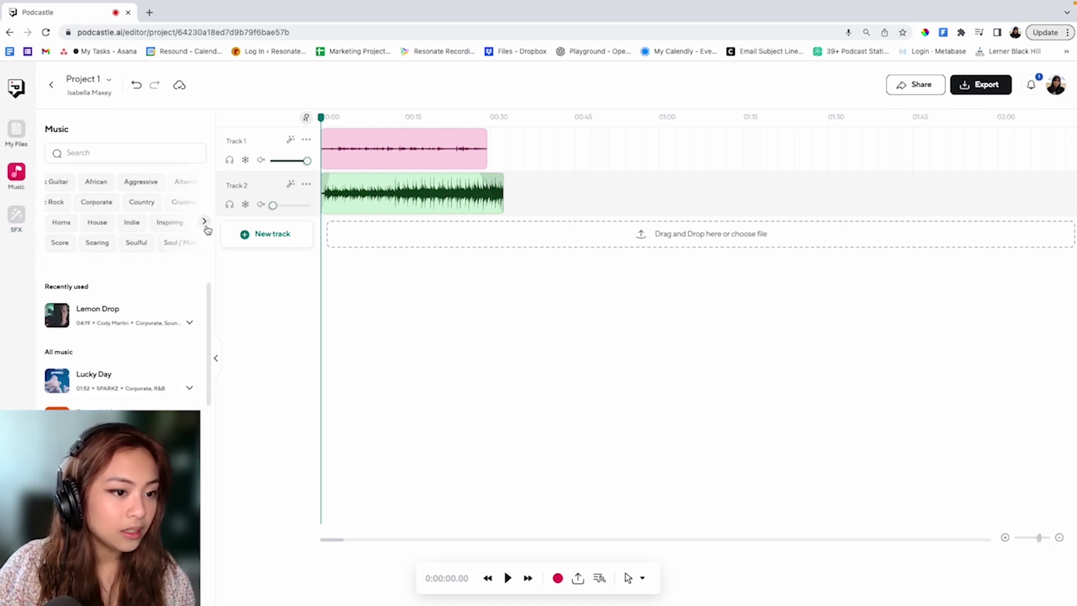
{"action": "left_click", "coordinate": [204, 221]}
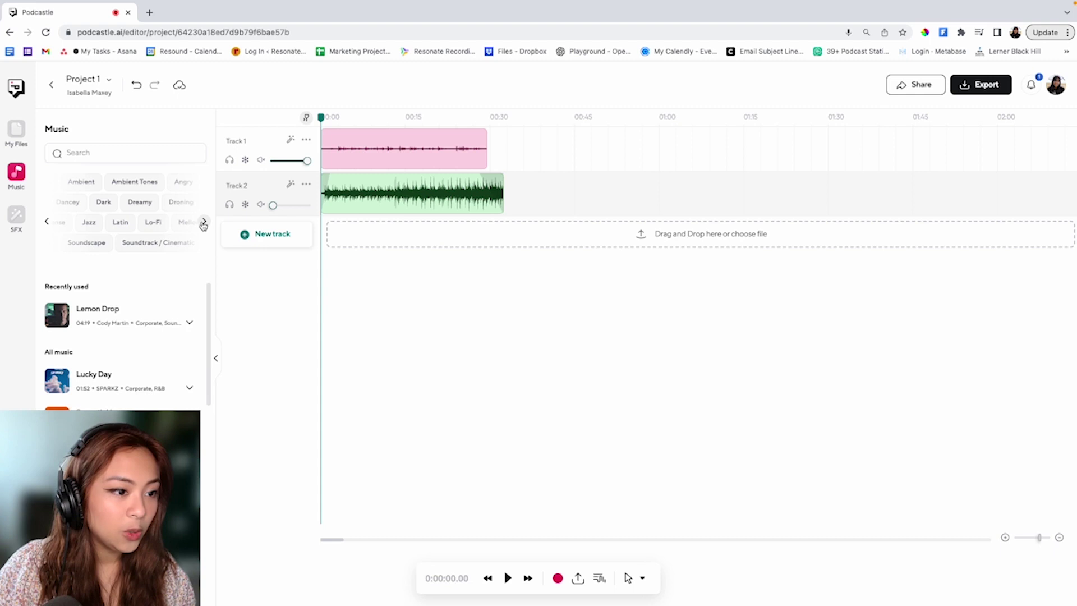
Open My files, play the recording1680018015206.wav recording, and select its clip on Track 1.
{"action": "left_click", "coordinate": [16, 132]}
{"action": "mouse_move", "coordinate": [64, 206]}
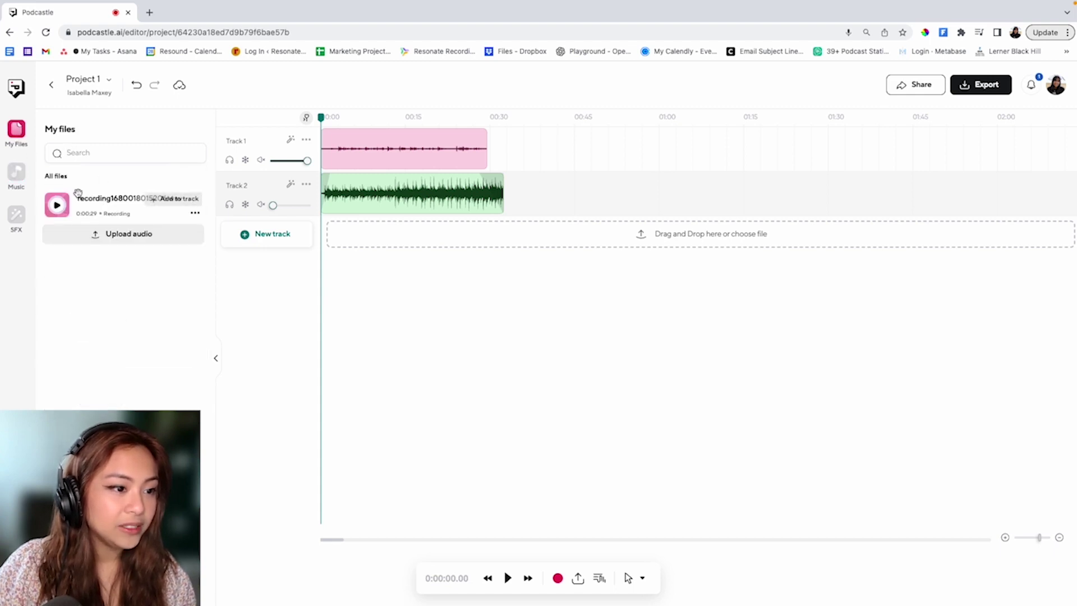
{"action": "left_click", "coordinate": [57, 204]}
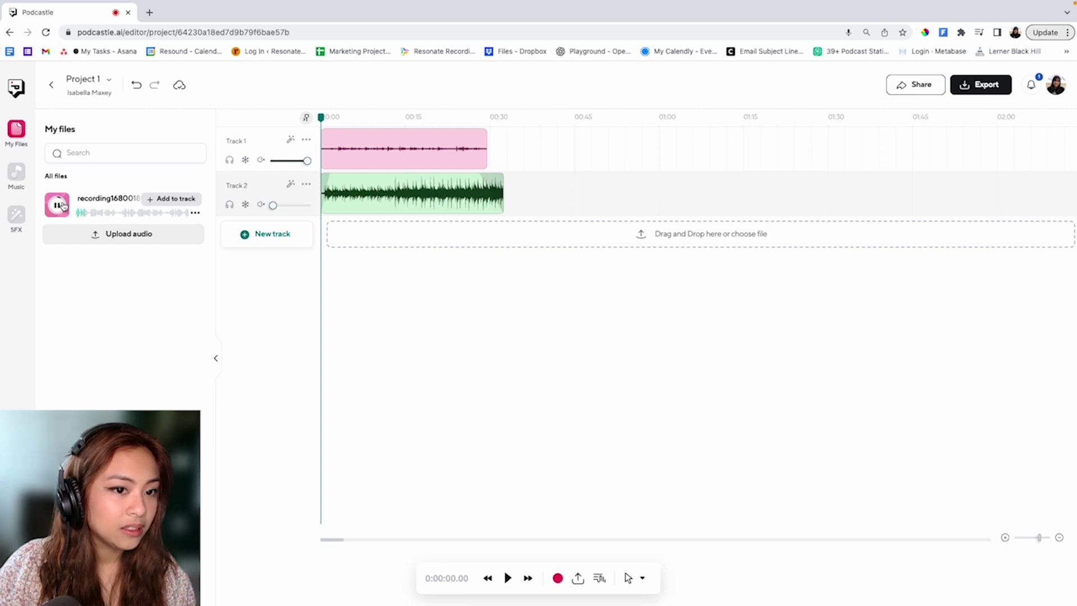
{"action": "left_click", "coordinate": [367, 133]}
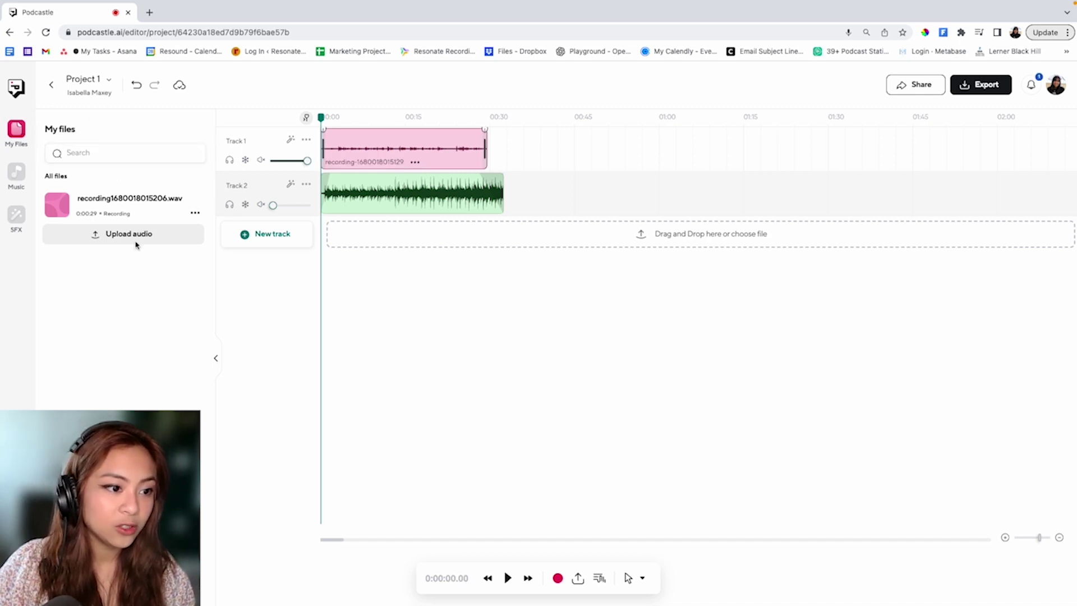
{"action": "mouse_move", "coordinate": [179, 85]}
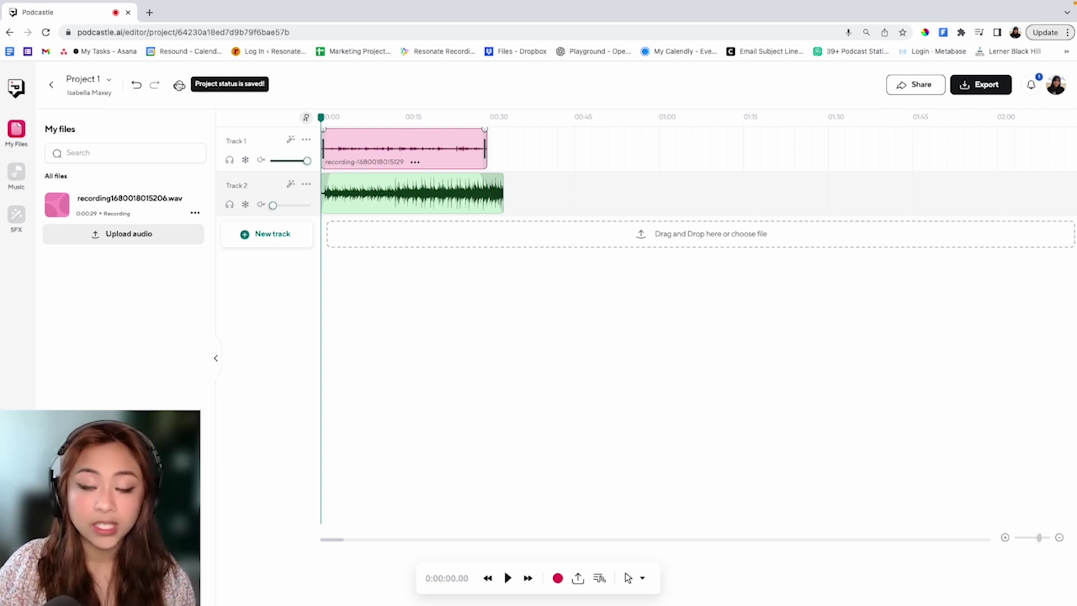
Rename the project from Project 1 to 'Test' and open its Share panel.
{"action": "left_click", "coordinate": [110, 83]}
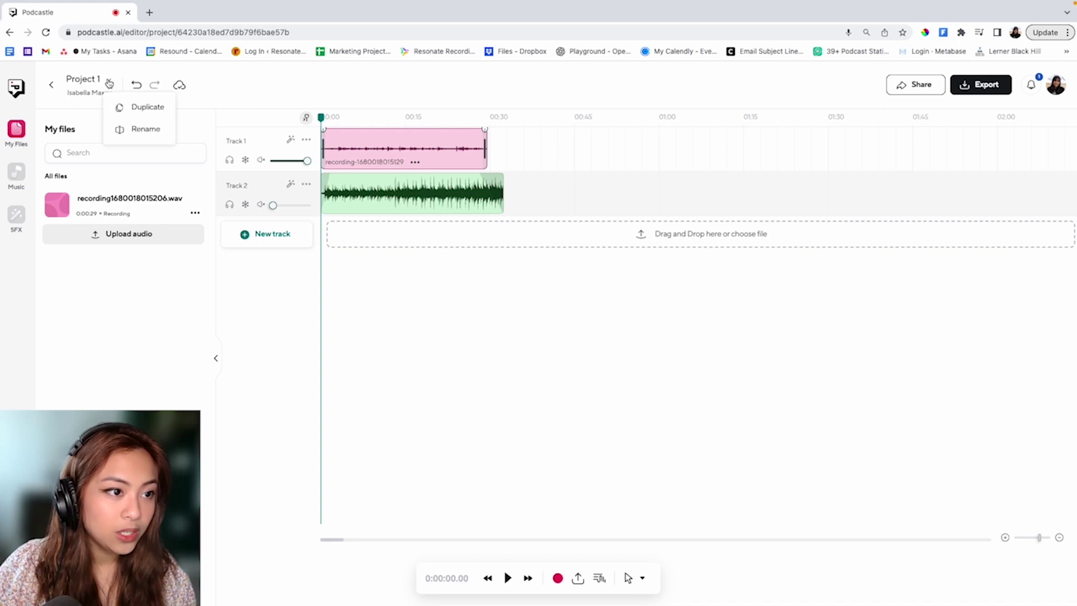
{"action": "left_click", "coordinate": [134, 131]}
{"action": "key", "text": "super+a"}
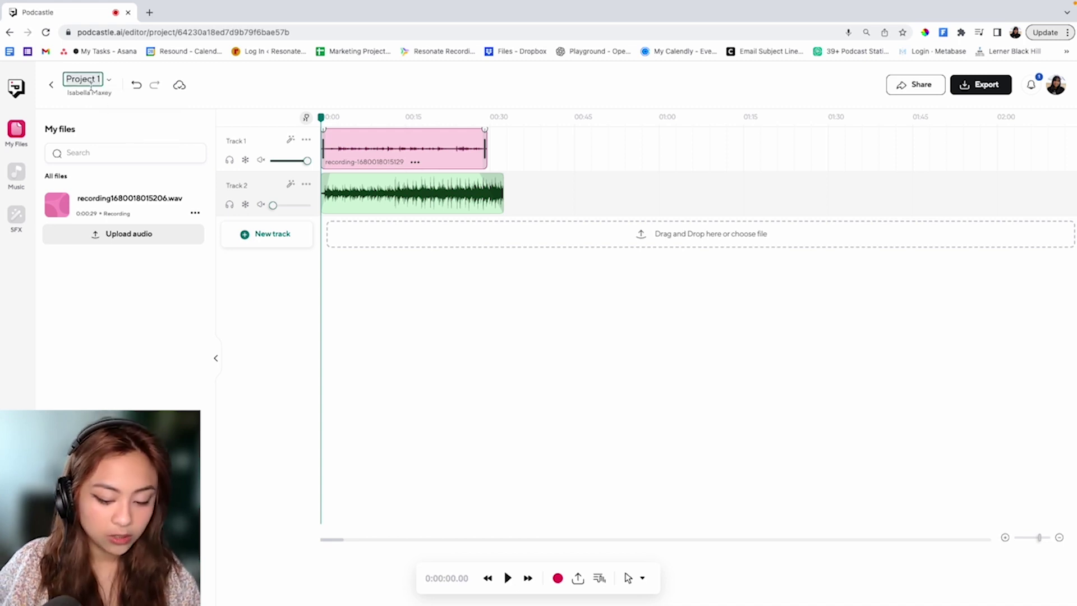
{"action": "type", "text": "Test"}
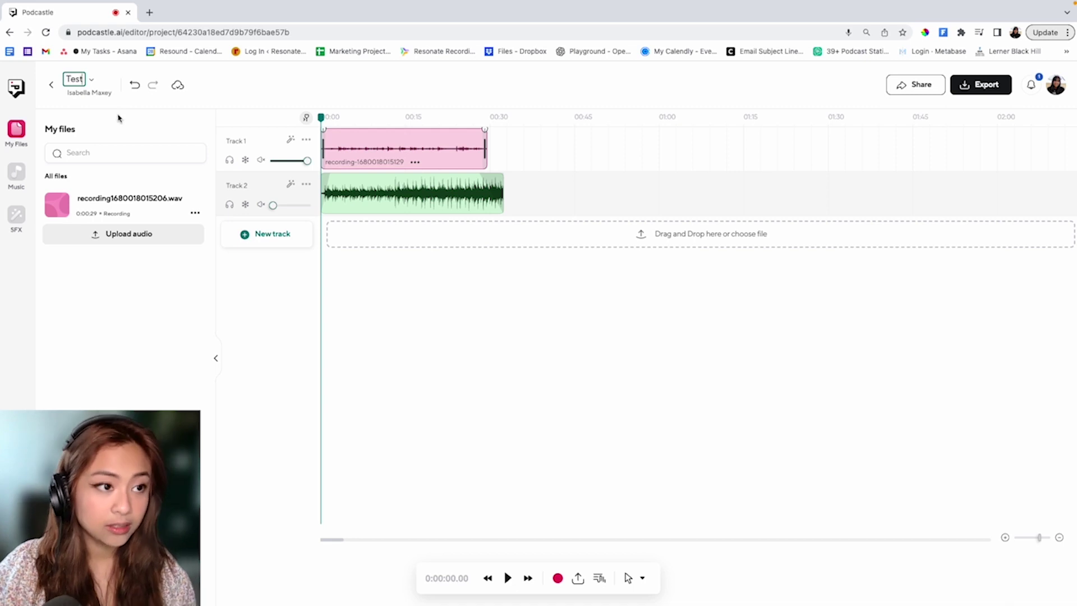
{"action": "key", "text": "Return"}
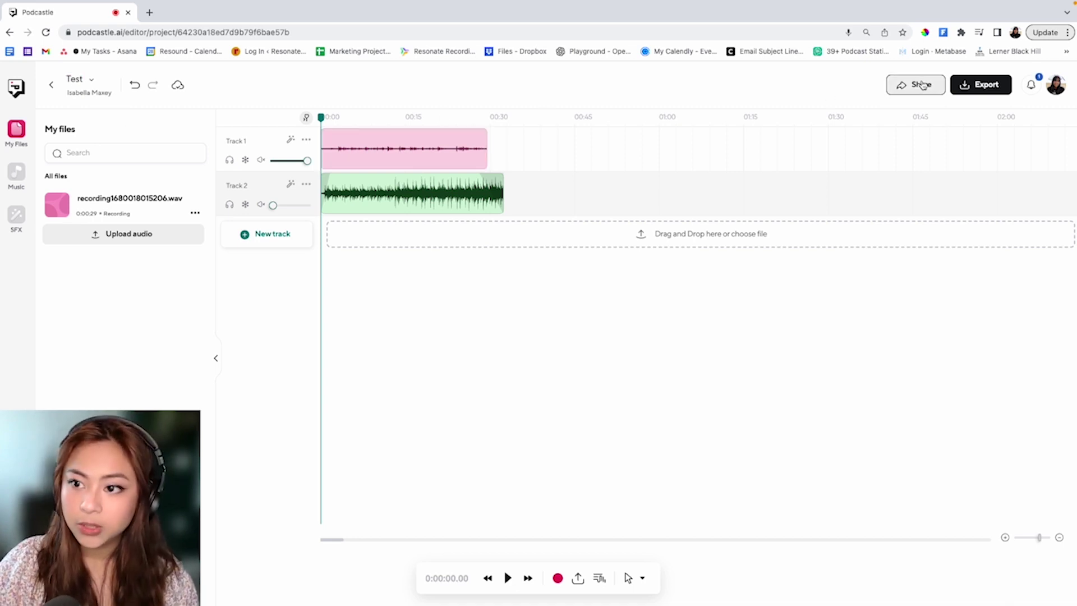
{"action": "left_click", "coordinate": [923, 85]}
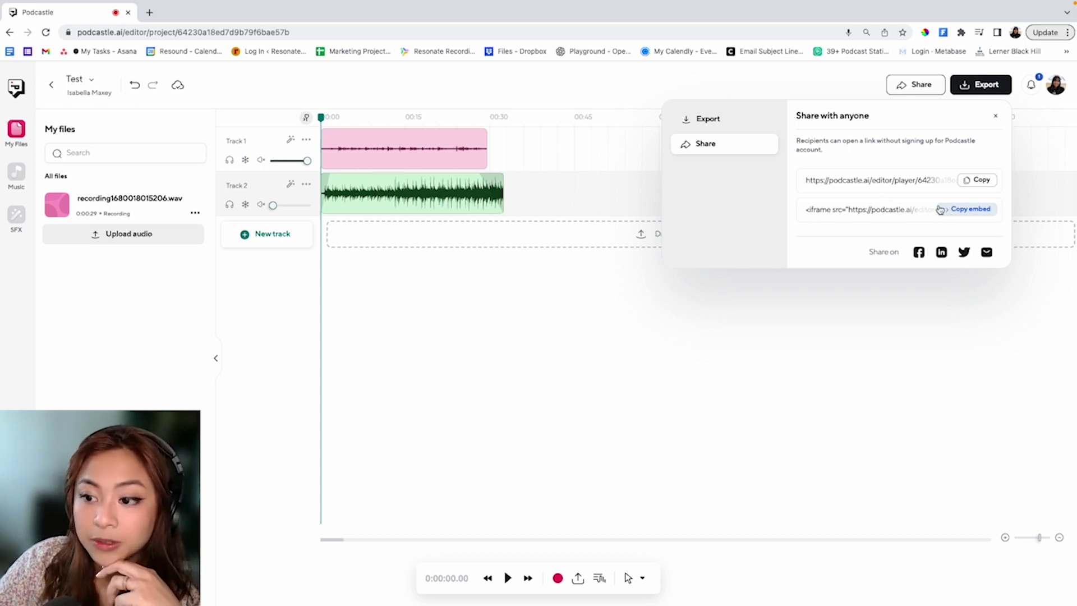
In the Export settings, set the audio format to MP3 at 128 kbps.
{"action": "left_click", "coordinate": [703, 118]}
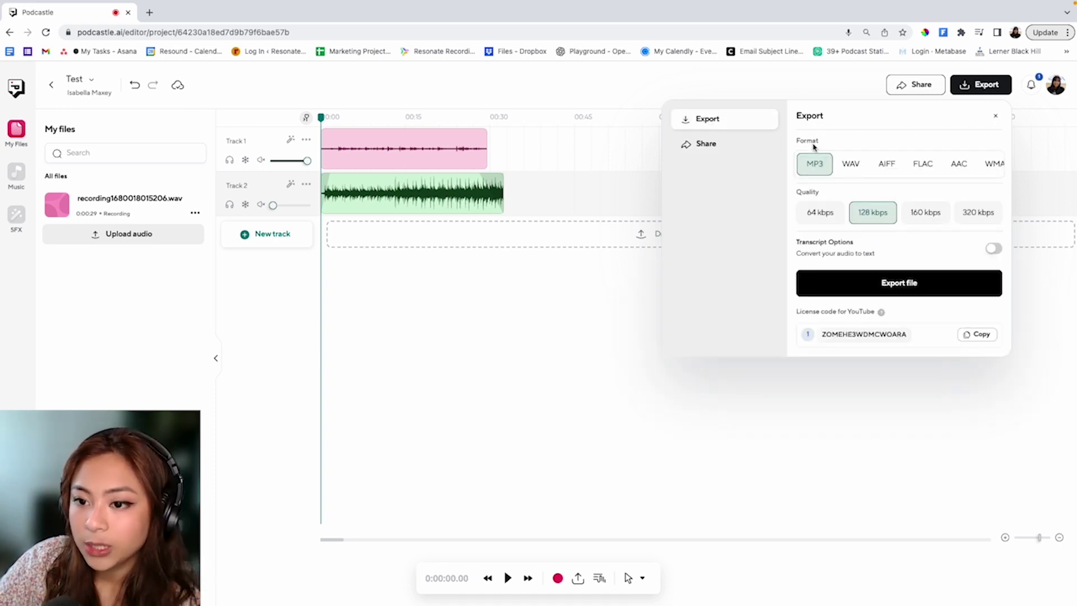
{"action": "left_click", "coordinate": [789, 162]}
{"action": "scroll", "coordinate": [796, 163], "scroll_direction": "left", "scroll_amount": 2}
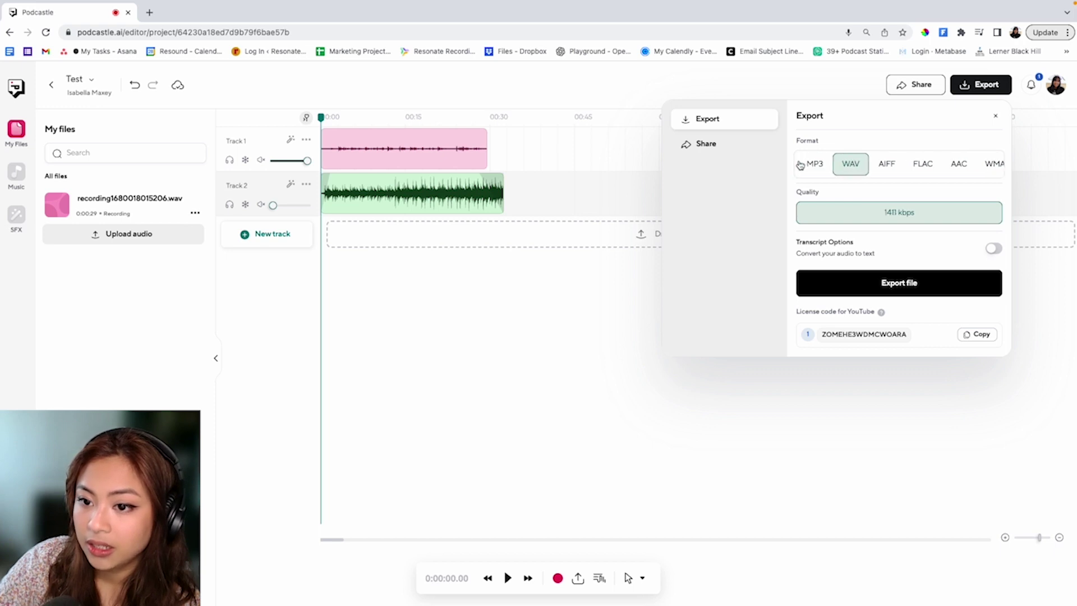
{"action": "left_click", "coordinate": [814, 163]}
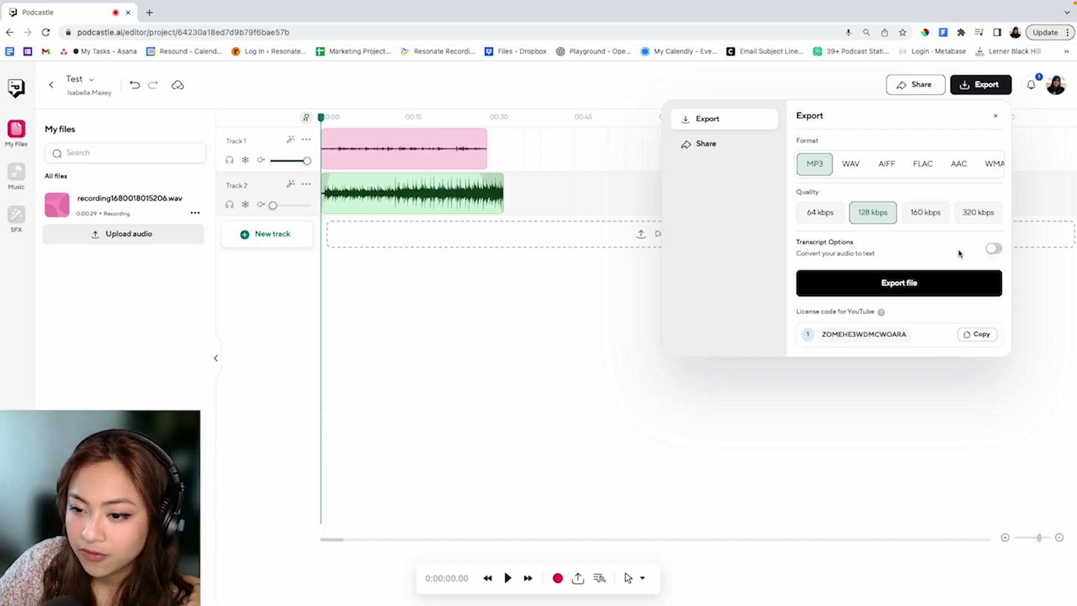
Enable an English .docx transcript for 1 speaker, with the episode summary included.
{"action": "left_click", "coordinate": [994, 249]}
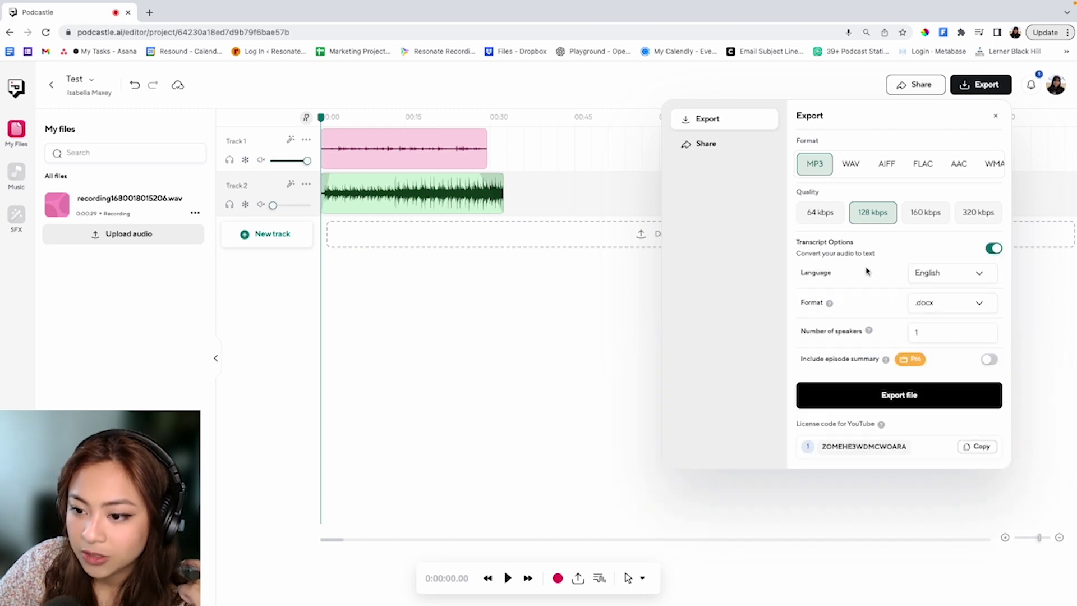
{"action": "left_click", "coordinate": [981, 309]}
{"action": "left_click", "coordinate": [974, 302]}
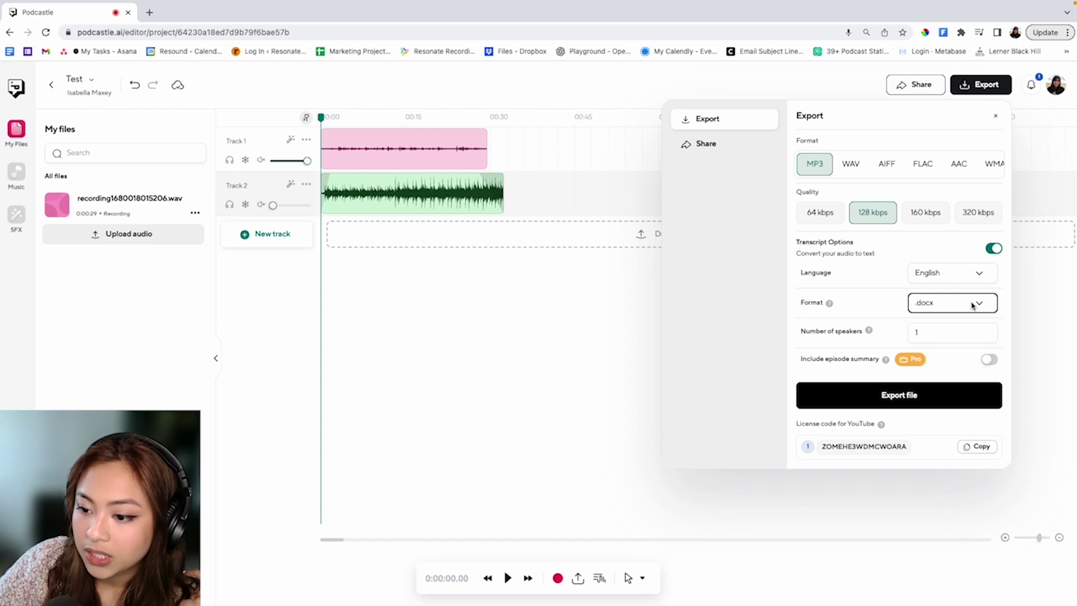
{"action": "left_click", "coordinate": [967, 335]}
{"action": "left_click", "coordinate": [868, 304]}
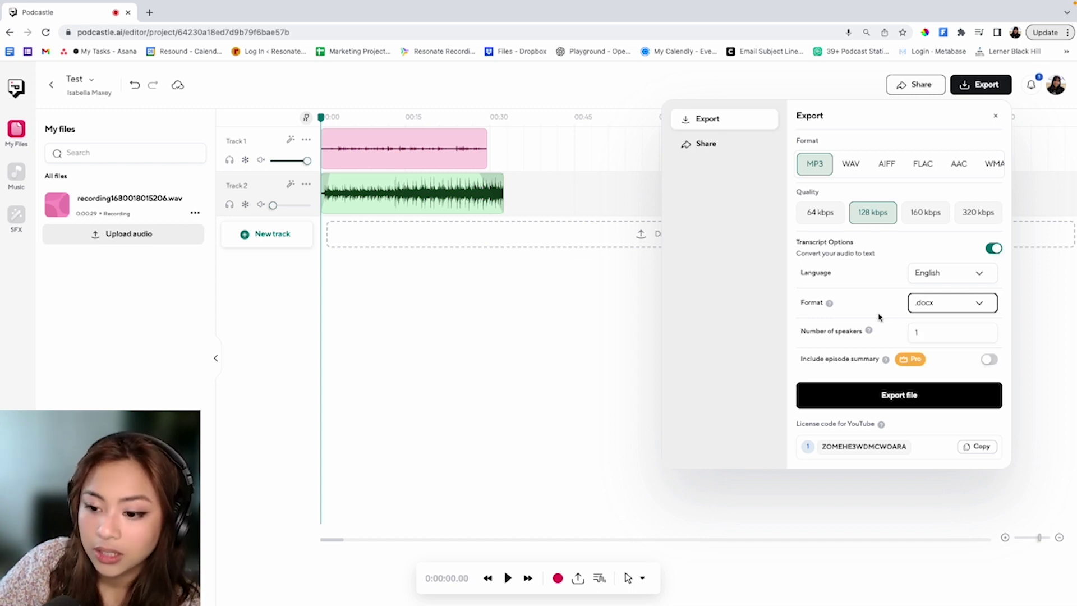
{"action": "mouse_move", "coordinate": [887, 362]}
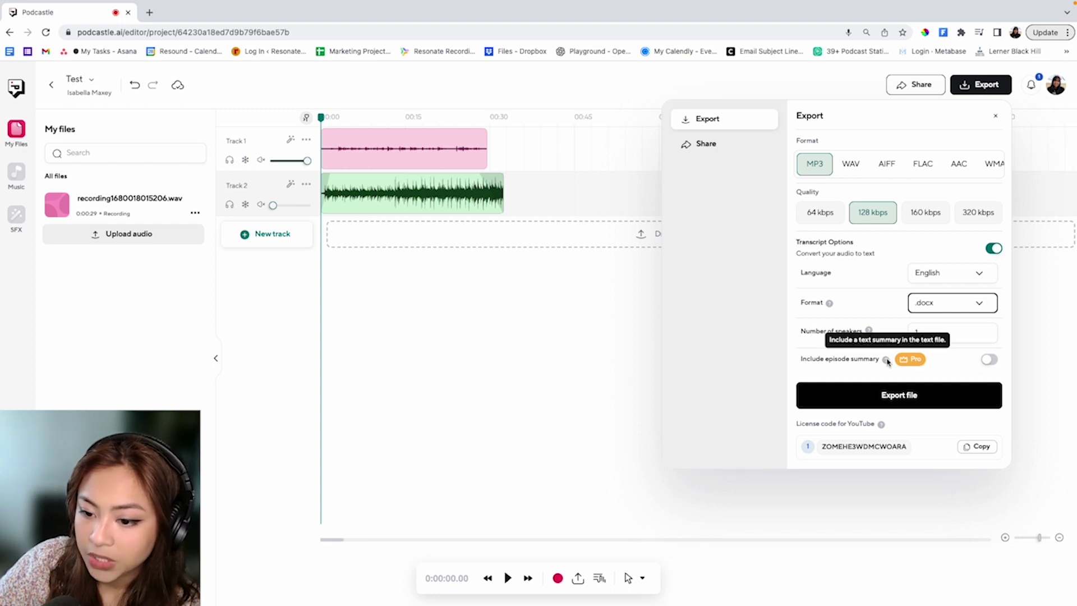
{"action": "left_click", "coordinate": [990, 360]}
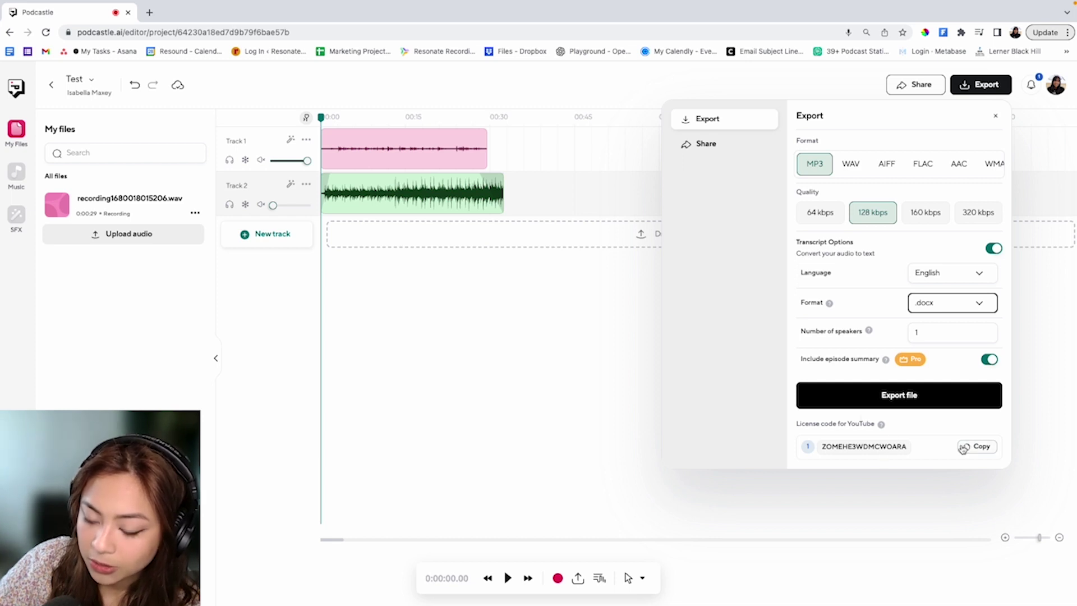
{"action": "mouse_move", "coordinate": [880, 426]}
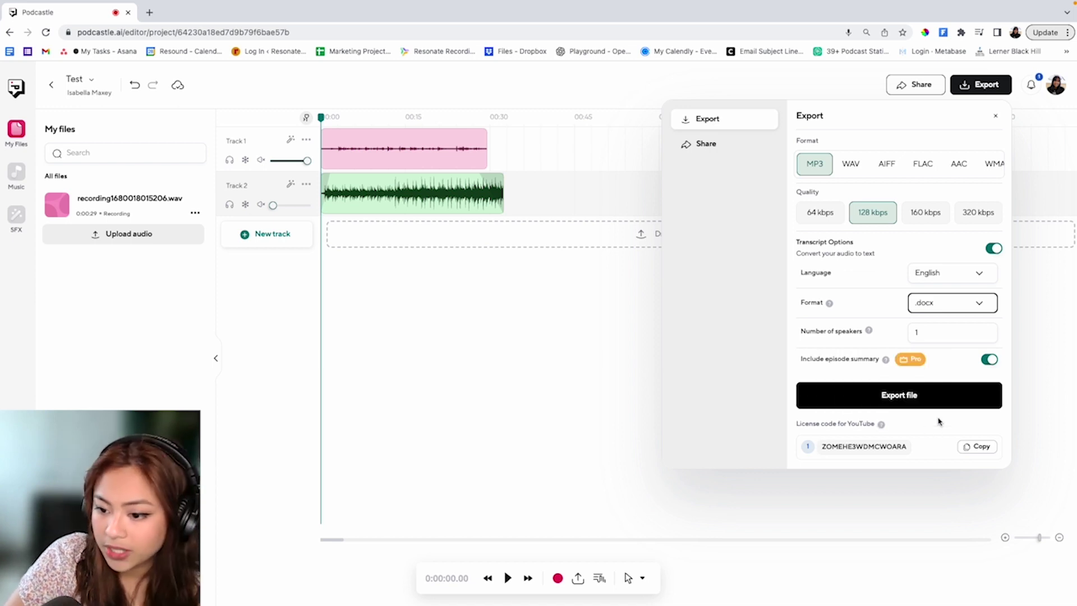
Export the project, then download Test.mp3 and the Test.doc text-and-summary file.
{"action": "left_click", "coordinate": [934, 397]}
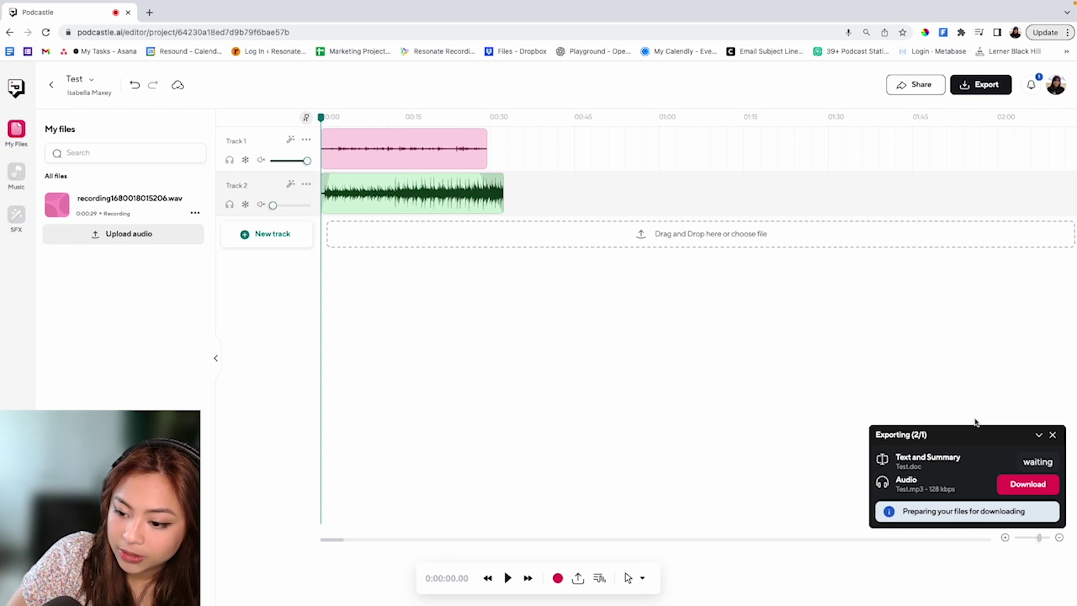
{"action": "left_click", "coordinate": [1047, 485]}
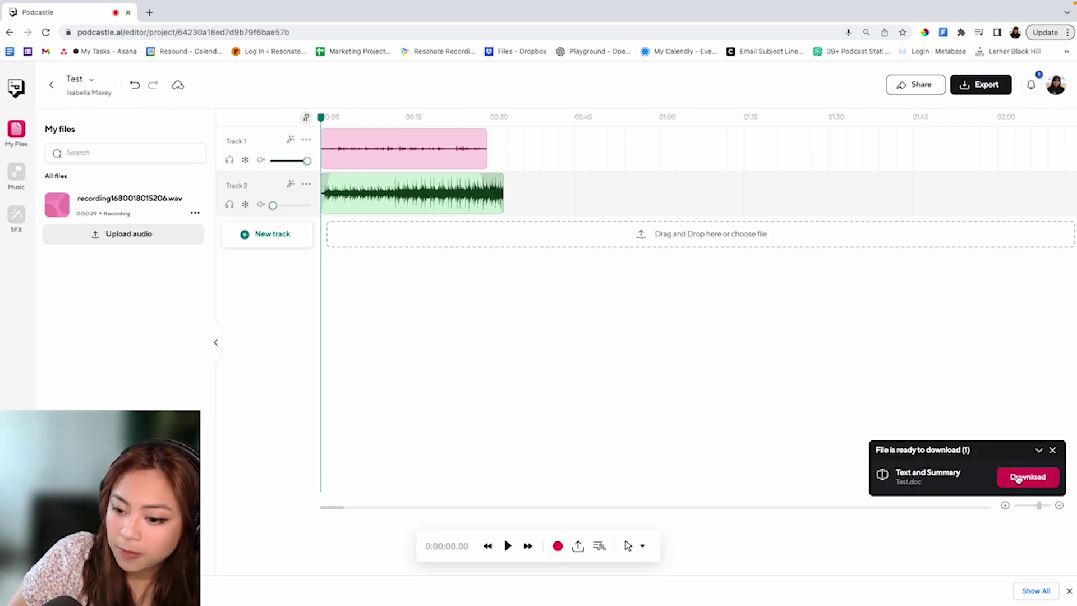
{"action": "left_click", "coordinate": [1029, 477]}
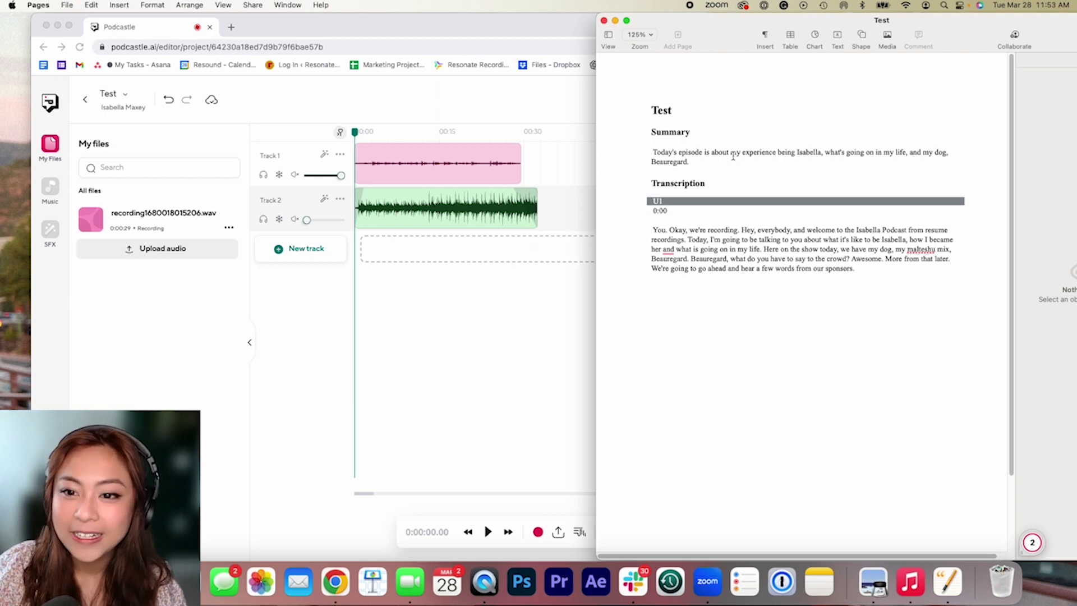
In the Pages transcript, change 'resume recordings' to 'resonate recordings'.
{"action": "triple_click", "coordinate": [673, 154]}
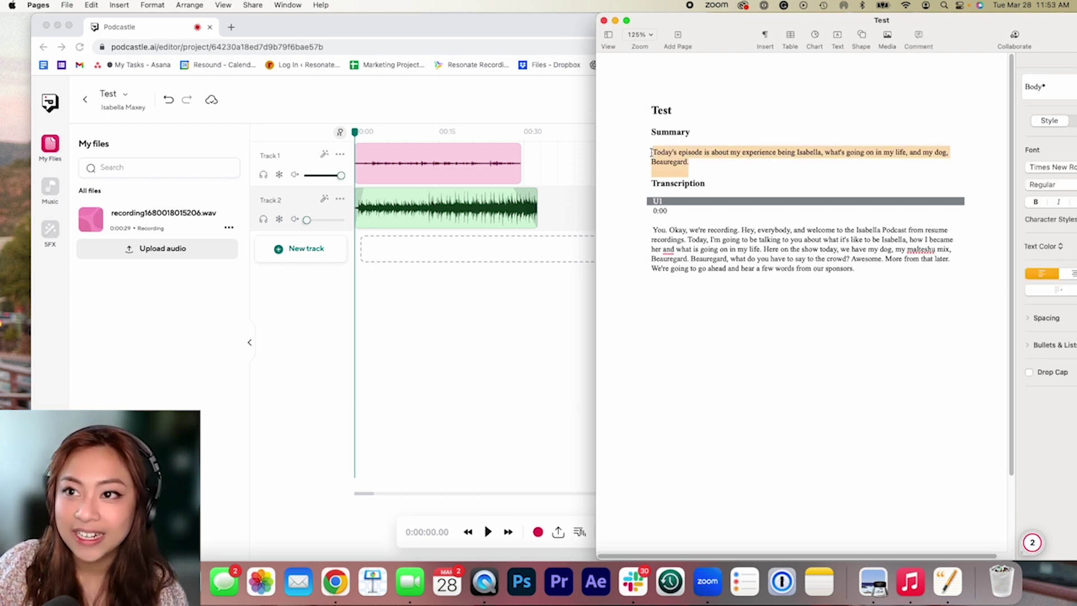
{"action": "left_click_drag", "start_coordinate": [651, 183], "coordinate": [712, 186]}
{"action": "left_click", "coordinate": [709, 258]}
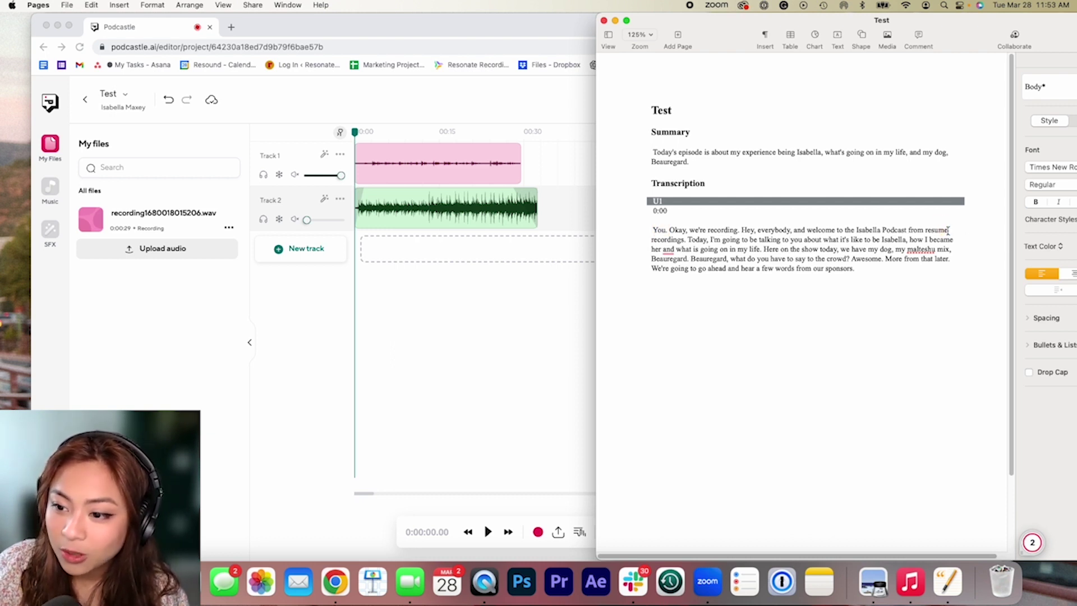
{"action": "left_click_drag", "start_coordinate": [948, 231], "coordinate": [928, 233]}
{"action": "type", "text": "sonate"}
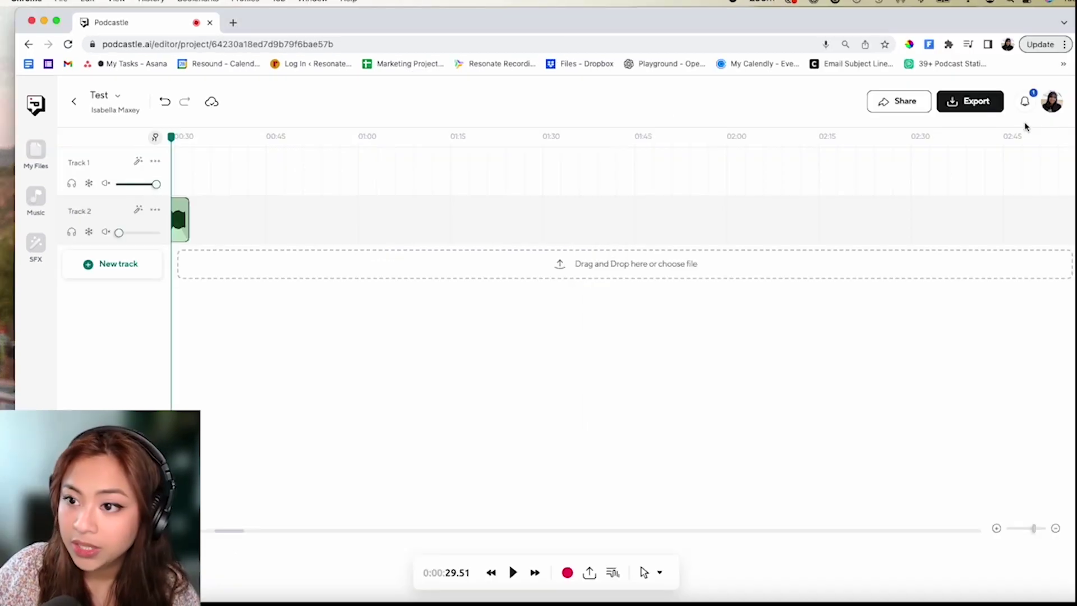
Open the notification panel and read through Podcastle's changelog.
{"action": "left_click", "coordinate": [1035, 104]}
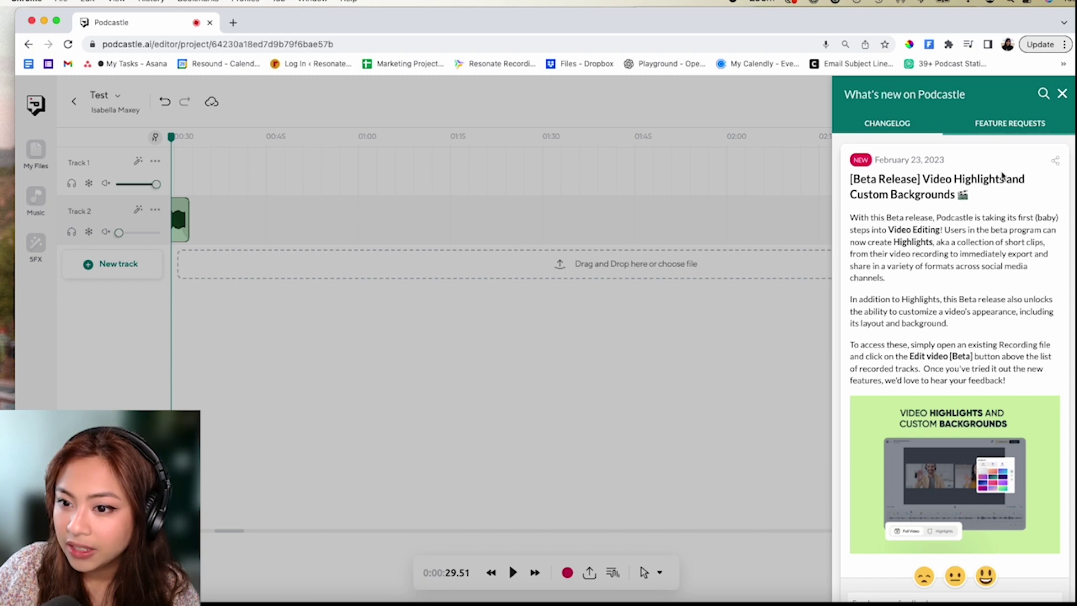
{"action": "scroll", "coordinate": [941, 471], "scroll_direction": "down", "scroll_amount": 6}
{"action": "scroll", "coordinate": [941, 471], "scroll_direction": "down", "scroll_amount": 7}
{"action": "scroll", "coordinate": [930, 336], "scroll_direction": "up", "scroll_amount": 13}
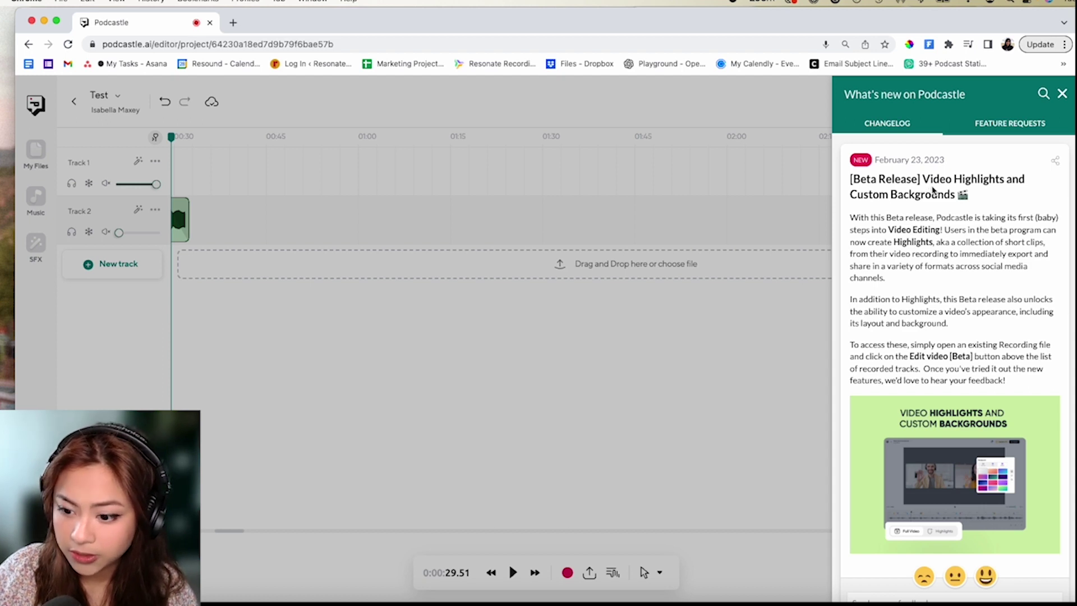
{"action": "scroll", "coordinate": [934, 191], "scroll_direction": "down", "scroll_amount": 9}
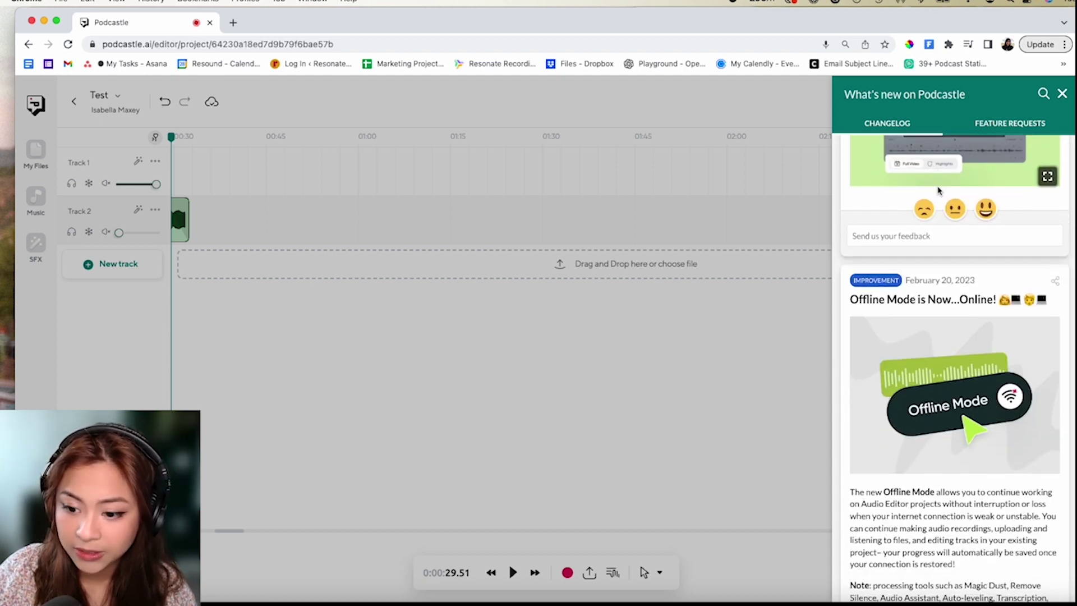
{"action": "scroll", "coordinate": [925, 207], "scroll_direction": "down", "scroll_amount": 6}
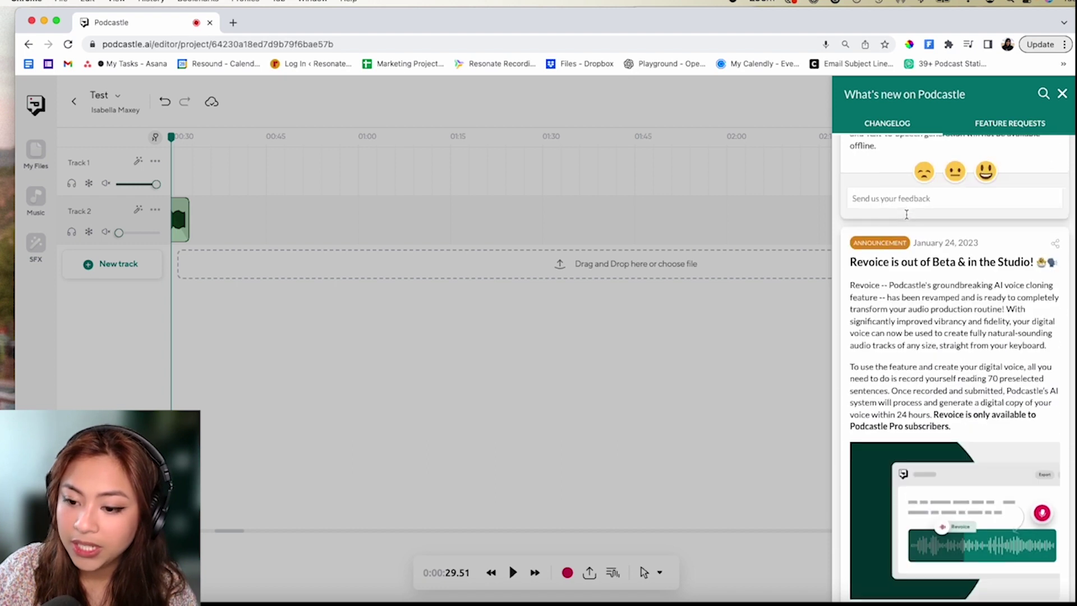
{"action": "scroll", "coordinate": [909, 217], "scroll_direction": "down", "scroll_amount": 8}
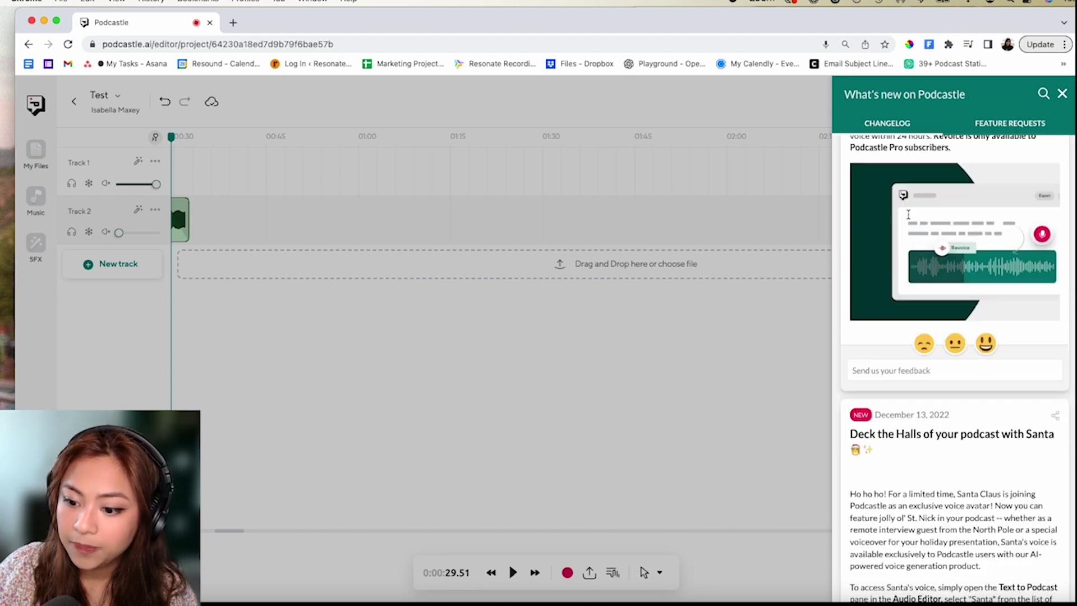
{"action": "scroll", "coordinate": [910, 217], "scroll_direction": "down", "scroll_amount": 3}
{"action": "scroll", "coordinate": [942, 258], "scroll_direction": "up", "scroll_amount": 5}
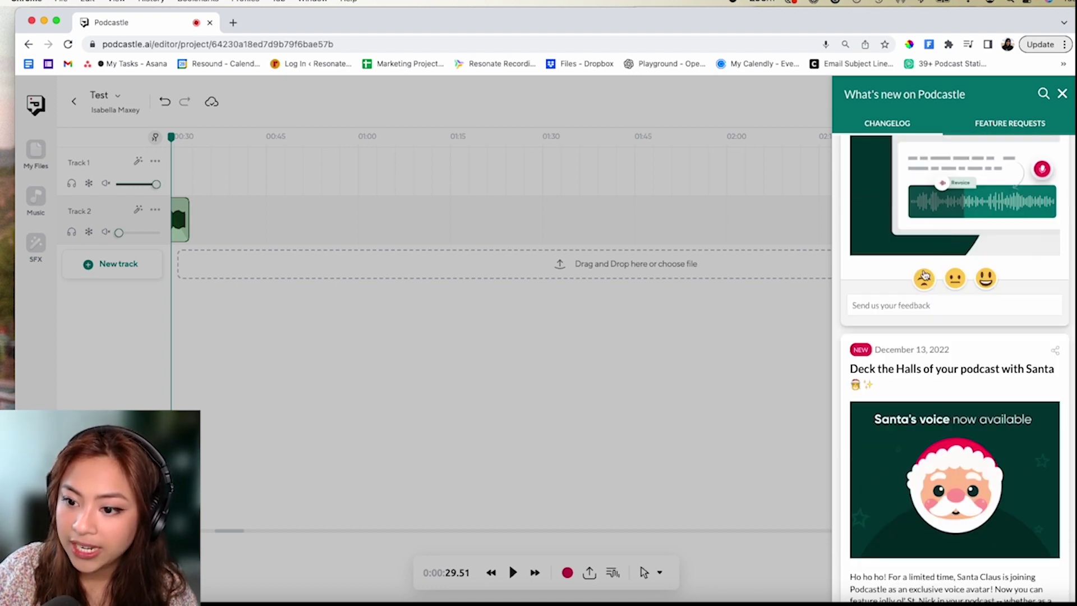
{"action": "scroll", "coordinate": [953, 279], "scroll_direction": "up", "scroll_amount": 5}
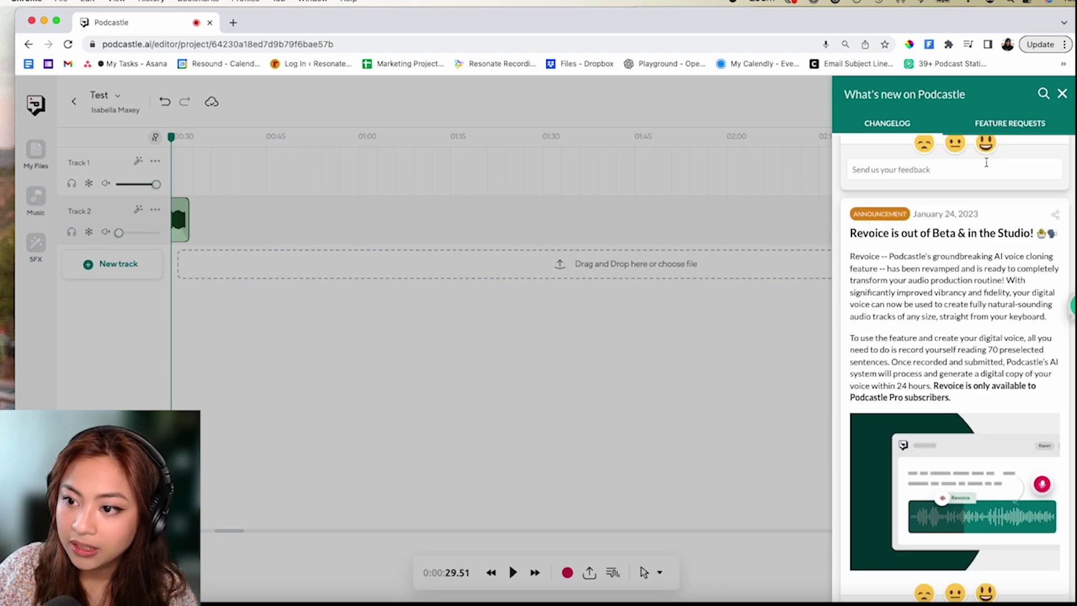
Browse the Feature Requests list, view and dismiss the Suggest a feature form, then close the panel.
{"action": "left_click", "coordinate": [995, 126]}
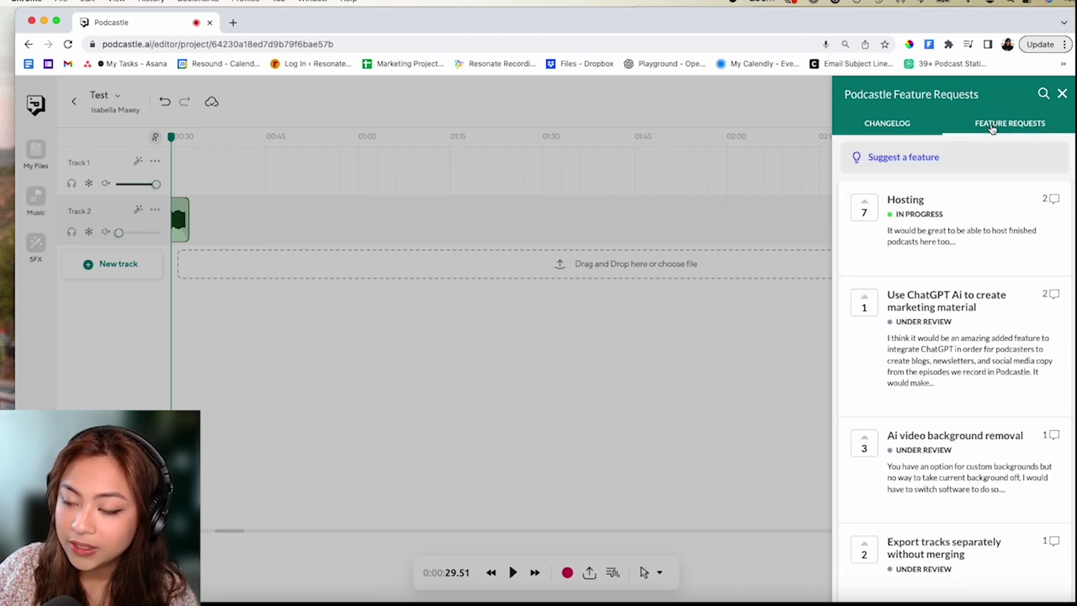
{"action": "left_click", "coordinate": [963, 168]}
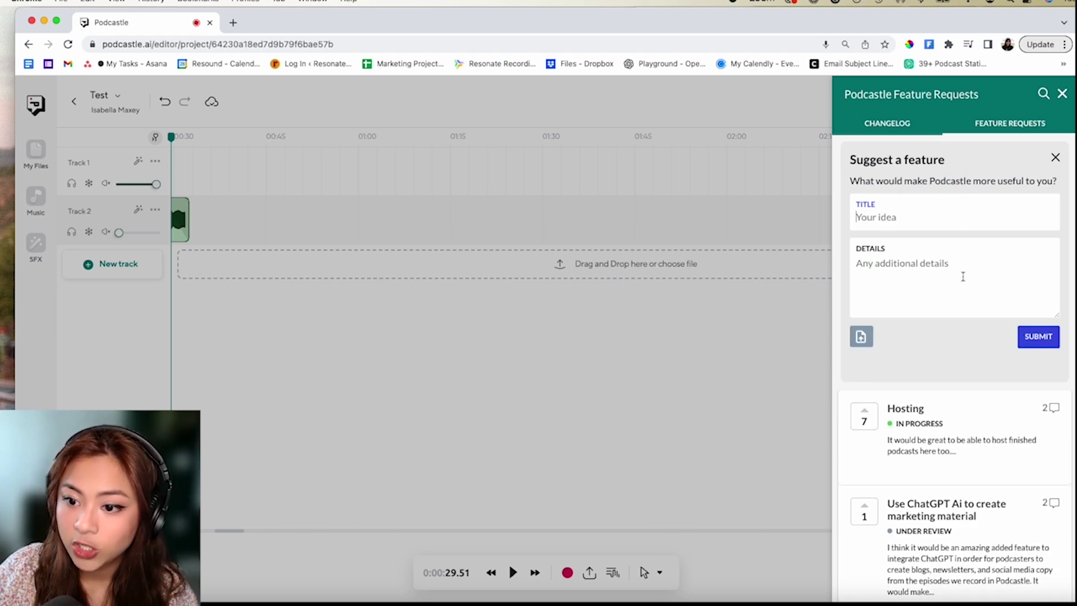
{"action": "scroll", "coordinate": [953, 280], "scroll_direction": "down", "scroll_amount": 10}
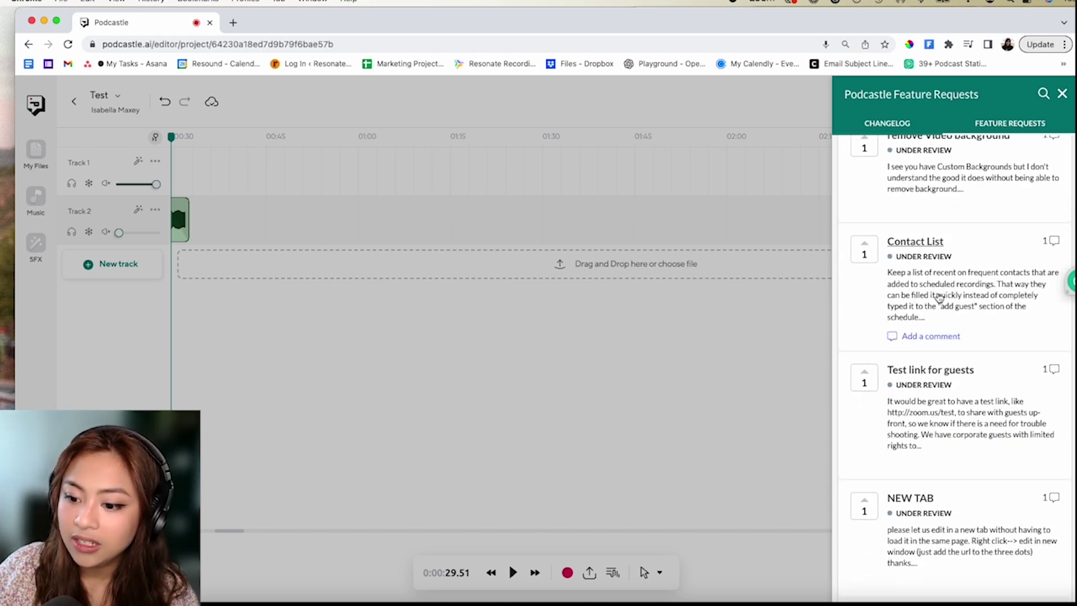
{"action": "scroll", "coordinate": [939, 296], "scroll_direction": "down", "scroll_amount": 2}
{"action": "scroll", "coordinate": [940, 293], "scroll_direction": "up", "scroll_amount": 12}
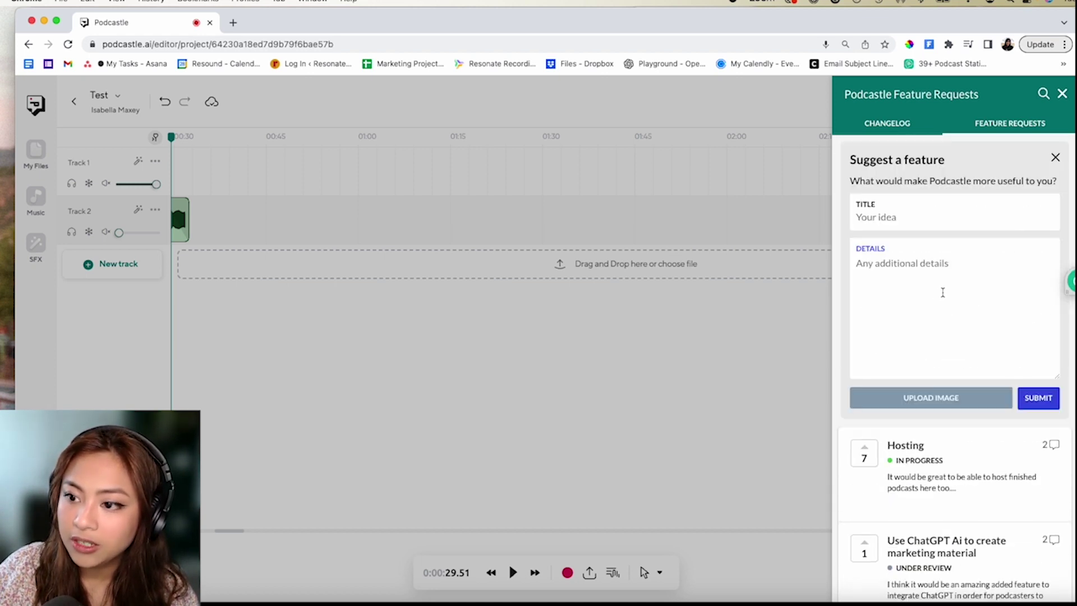
{"action": "left_click", "coordinate": [1055, 158]}
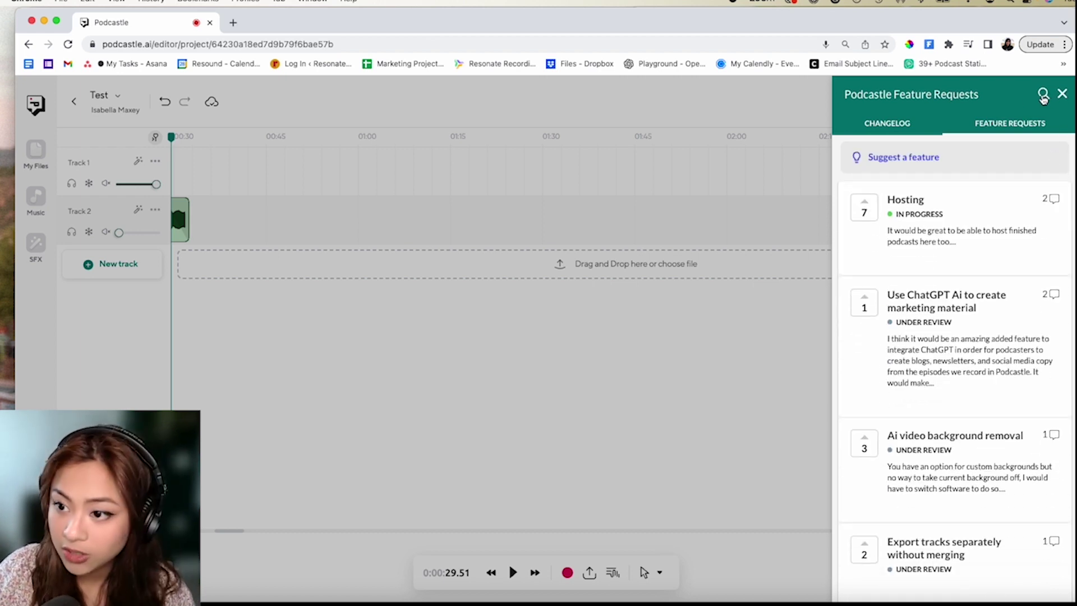
{"action": "scroll", "coordinate": [935, 253], "scroll_direction": "down", "scroll_amount": 12}
{"action": "scroll", "coordinate": [935, 235], "scroll_direction": "up", "scroll_amount": 15}
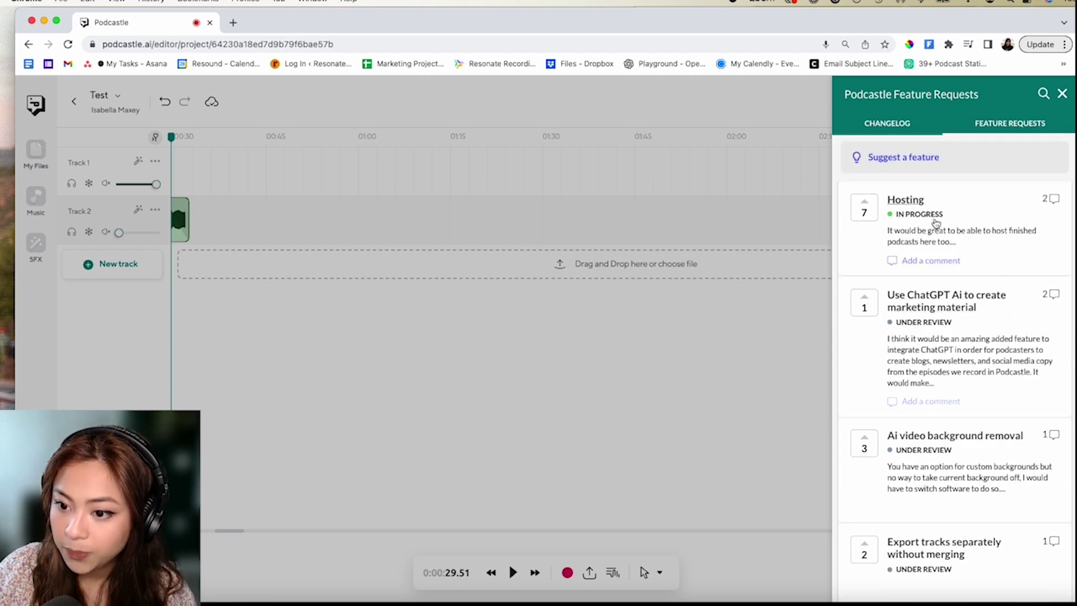
{"action": "left_click", "coordinate": [1060, 95]}
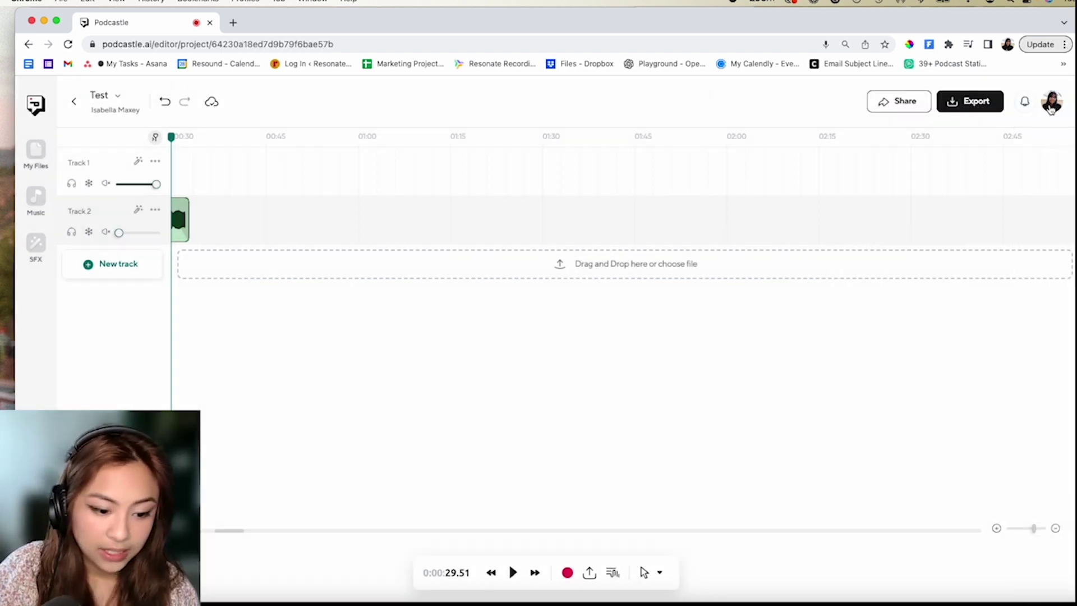
{"action": "left_click", "coordinate": [1052, 107]}
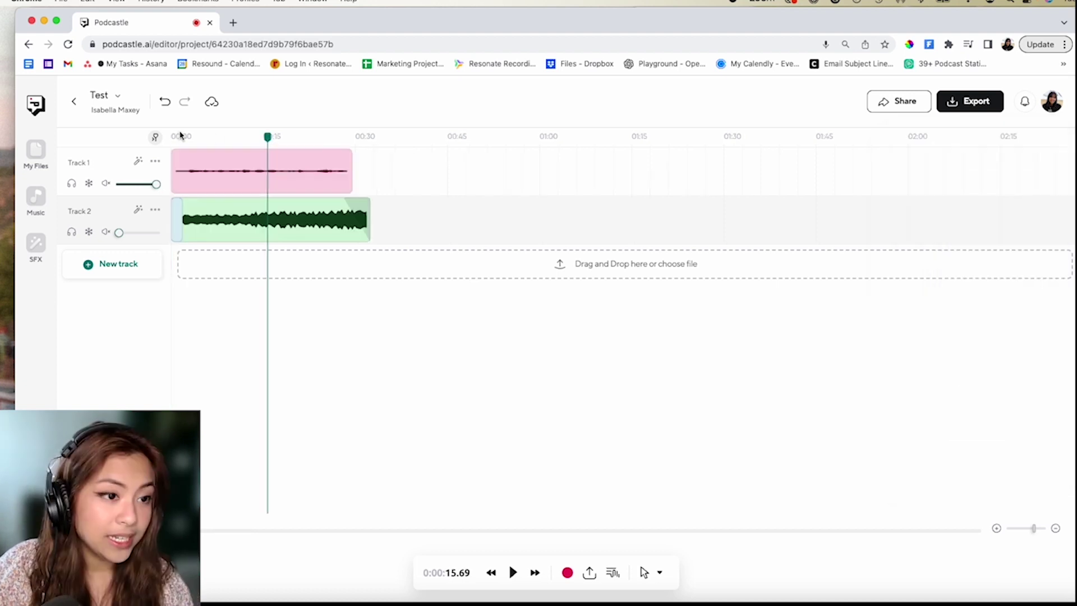
{"action": "left_click", "coordinate": [179, 136]}
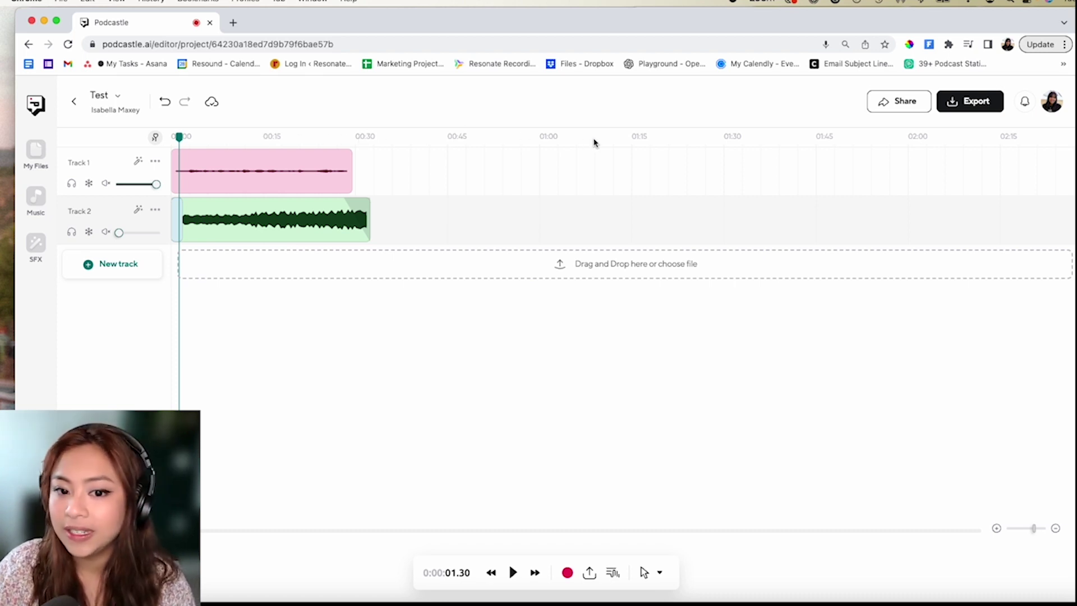
{"action": "left_click", "coordinate": [332, 161]}
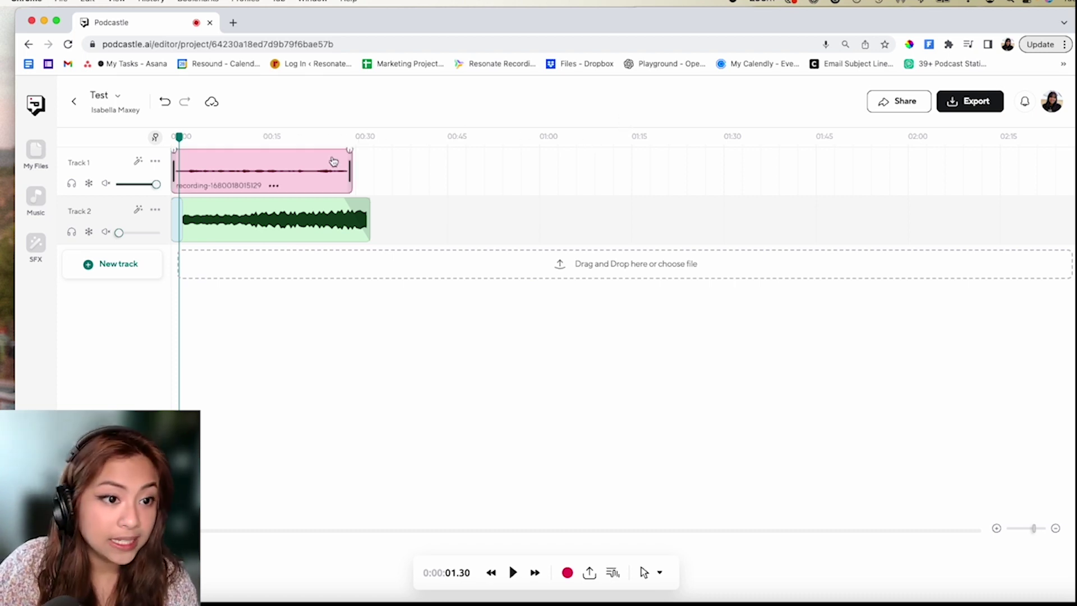